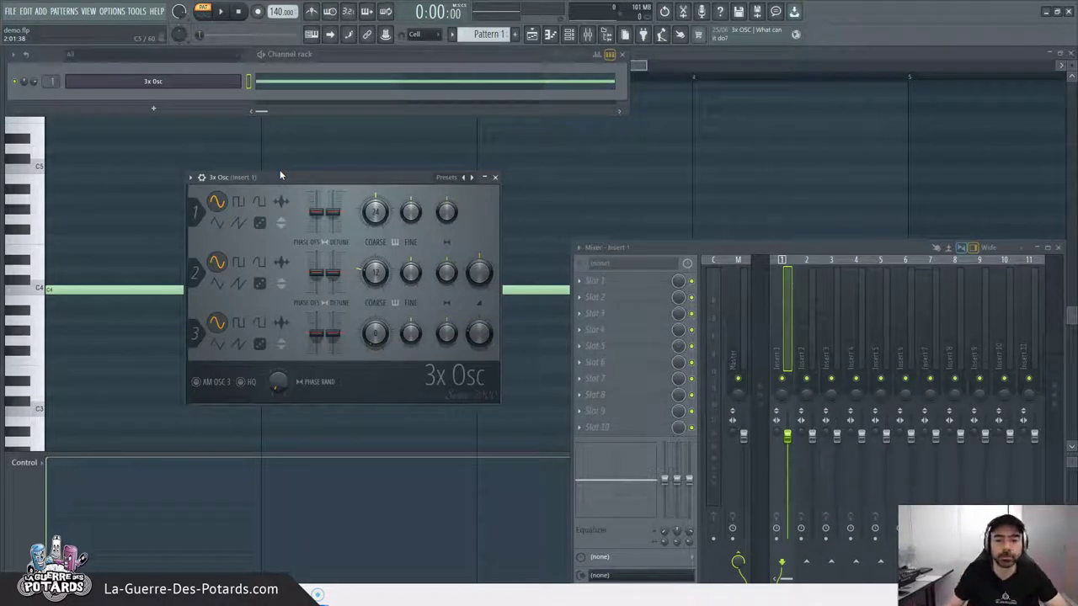
- Play the pattern to hear the unprocessed 3x Osc note, stop playback and close the synth's window
{"action": "mouse_move", "coordinate": [352, 175]}
{"action": "left_mouse_down"}
{"action": "mouse_move", "coordinate": [404, 160]}
{"action": "mouse_move", "coordinate": [343, 168]}
{"action": "left_mouse_up"}
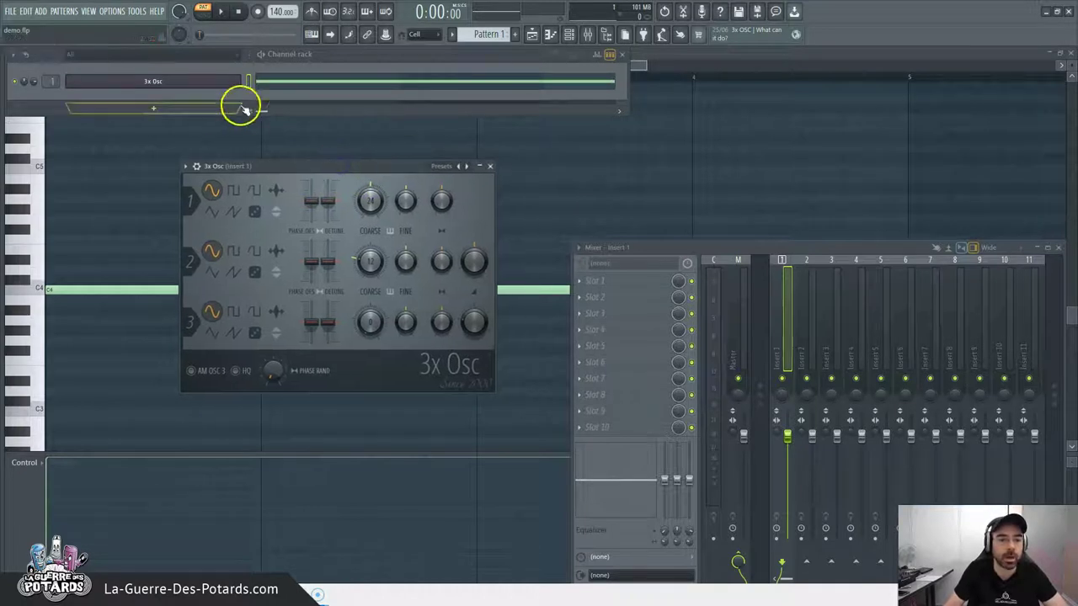
{"action": "mouse_move", "coordinate": [315, 161]}
{"action": "left_mouse_down"}
{"action": "mouse_move", "coordinate": [308, 167]}
{"action": "mouse_move", "coordinate": [306, 152]}
{"action": "left_mouse_up"}
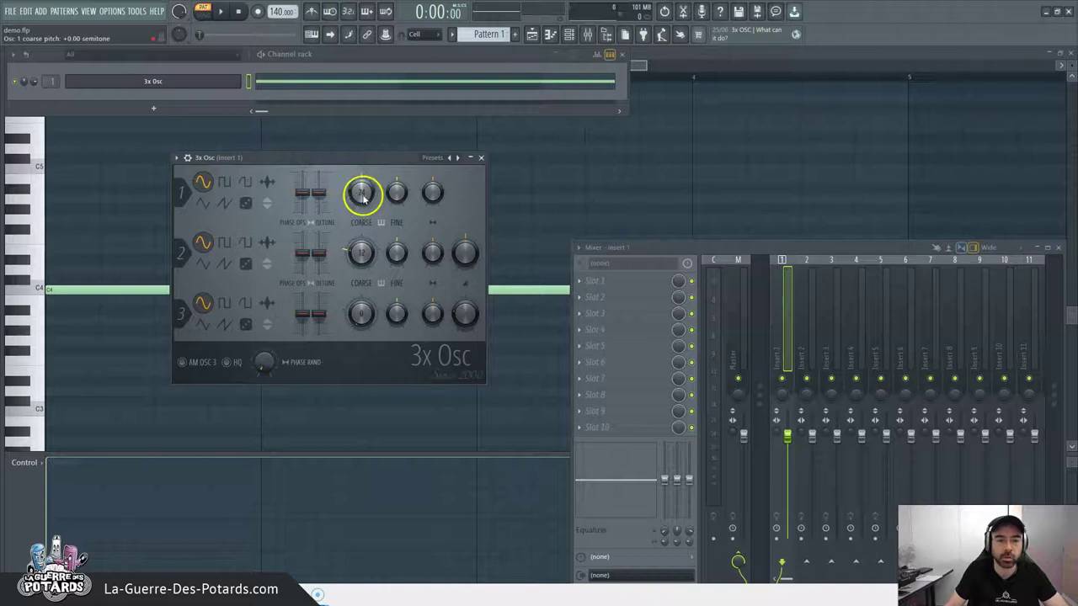
{"action": "key", "text": "space"}
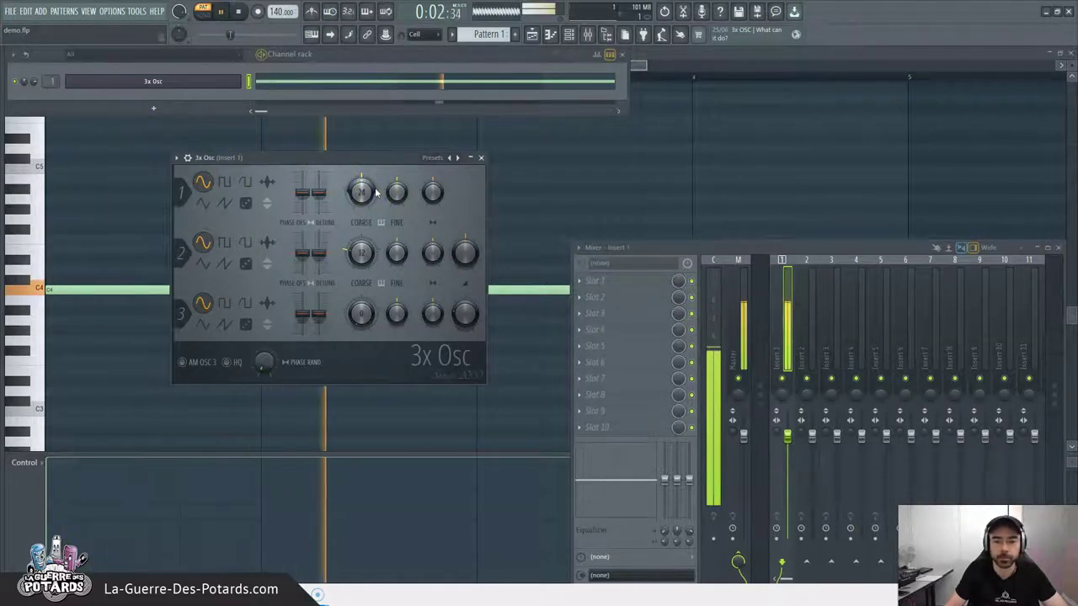
{"action": "key", "text": "space"}
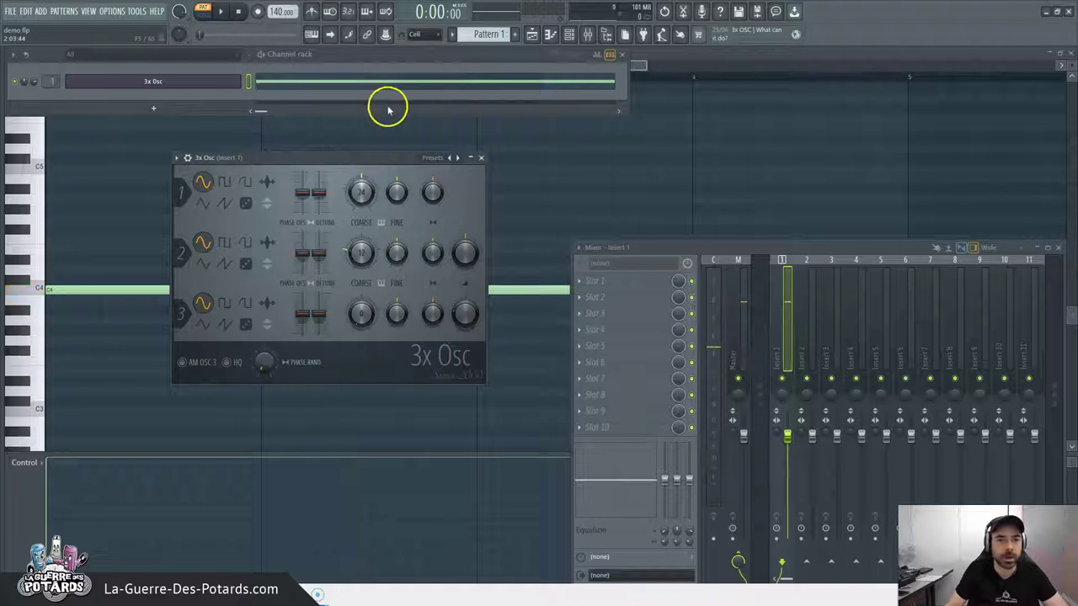
{"action": "left_click", "coordinate": [481, 157]}
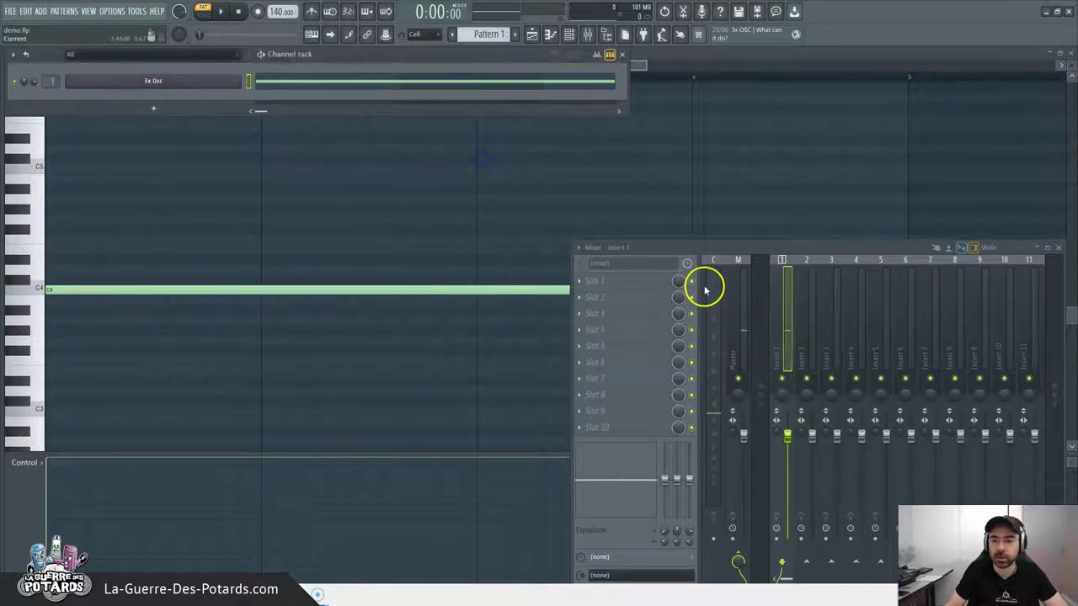
- Load iZotope Trash 2 into slot 3 of mixer Insert 1 and dismiss its Preset Manager
{"action": "left_click", "coordinate": [589, 312]}
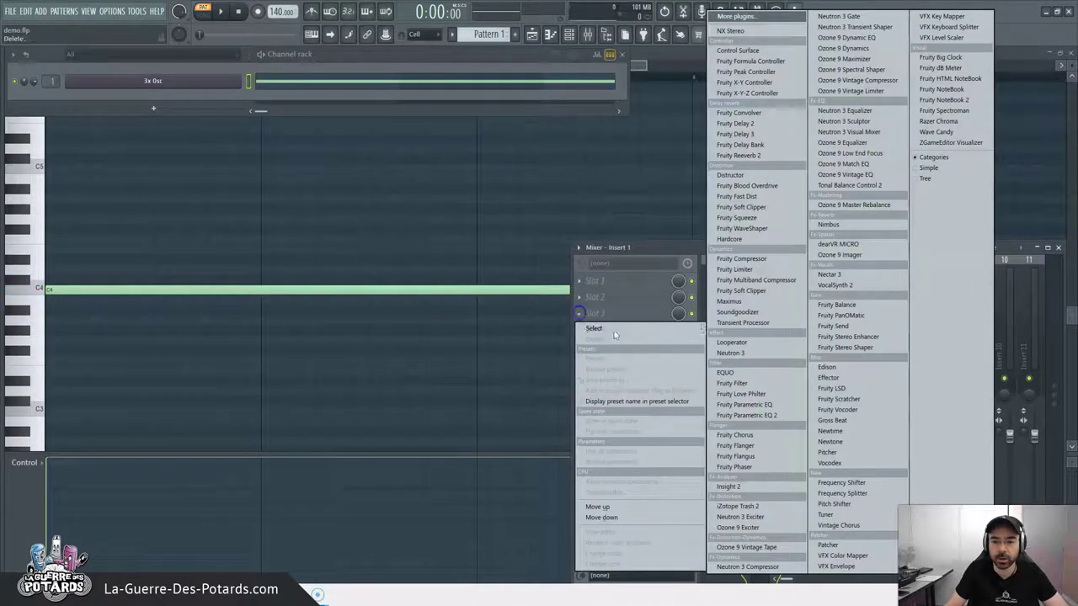
{"action": "left_click", "coordinate": [782, 506]}
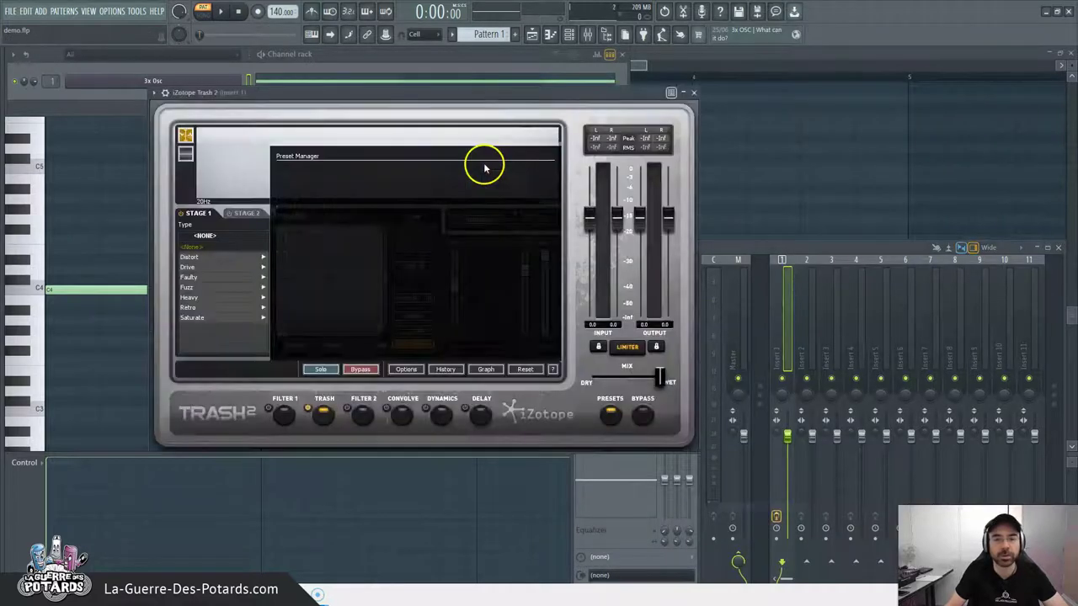
{"action": "left_click_drag", "start_coordinate": [556, 99], "coordinate": [510, 149]}
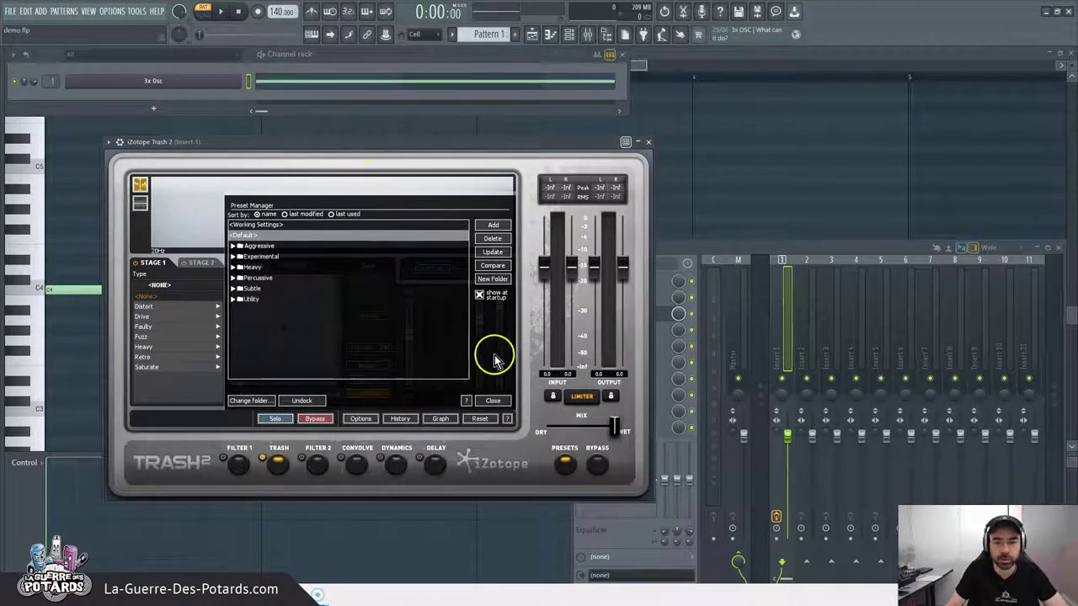
{"action": "left_click", "coordinate": [493, 400]}
{"action": "left_click_drag", "start_coordinate": [428, 148], "coordinate": [440, 113]}
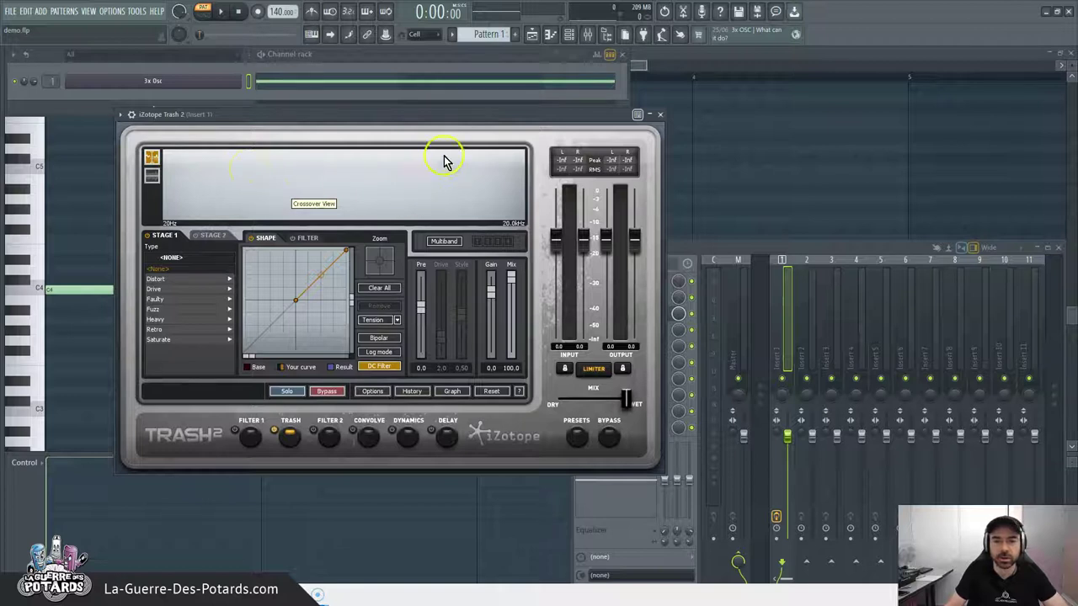
{"action": "mouse_move", "coordinate": [533, 115]}
{"action": "left_mouse_down"}
{"action": "mouse_move", "coordinate": [402, 144]}
{"action": "mouse_move", "coordinate": [531, 107]}
{"action": "mouse_move", "coordinate": [529, 129]}
{"action": "left_mouse_up"}
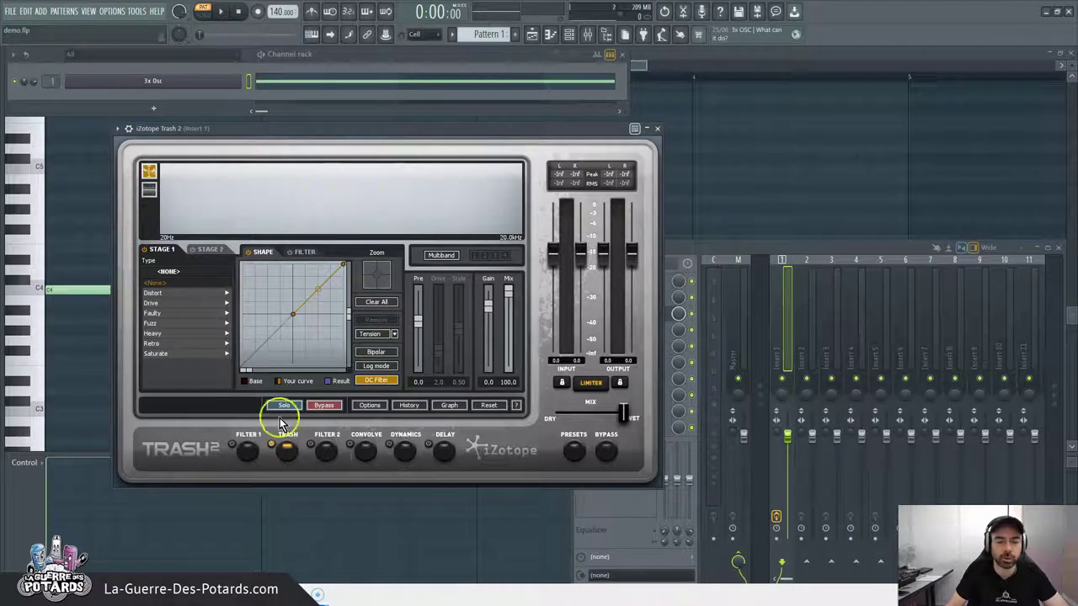
{"action": "left_click", "coordinate": [286, 455]}
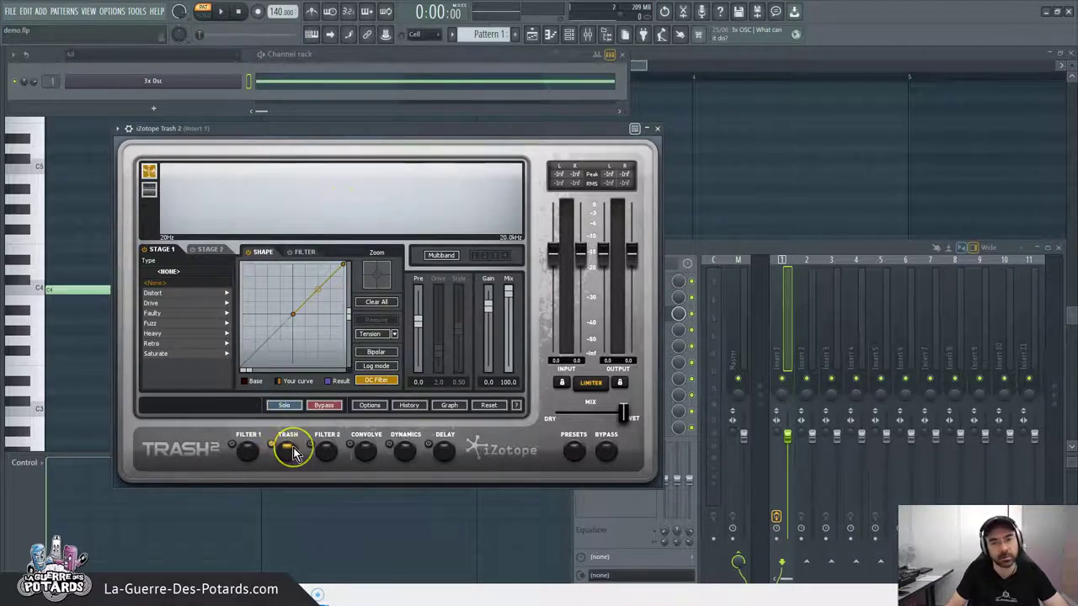
{"action": "left_click", "coordinate": [327, 450]}
{"action": "left_click", "coordinate": [249, 454]}
{"action": "left_click", "coordinate": [327, 450]}
{"action": "left_click", "coordinate": [371, 453]}
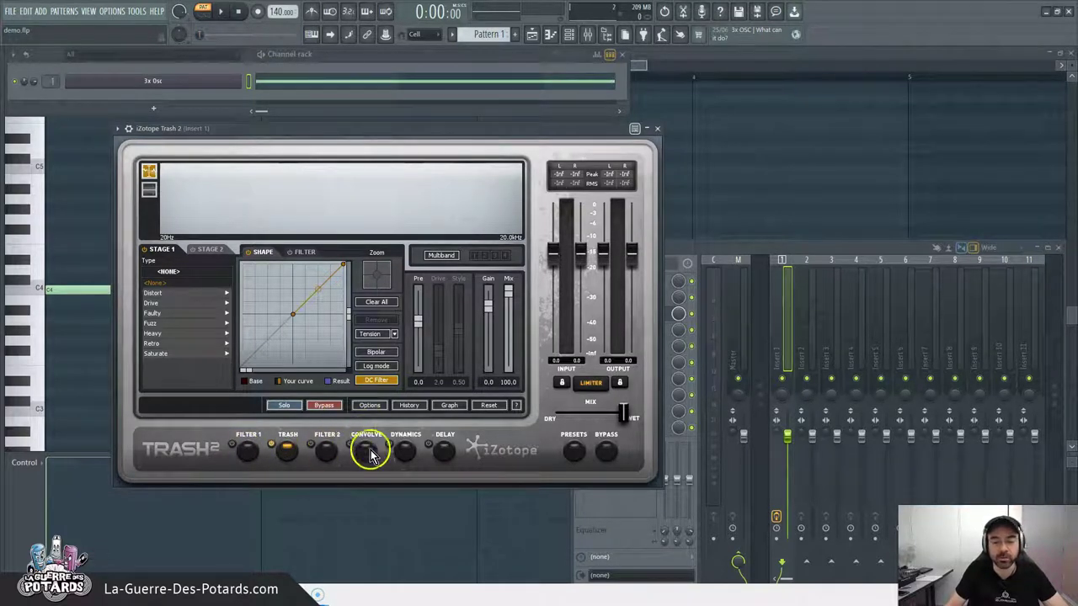
{"action": "left_click", "coordinate": [363, 445]}
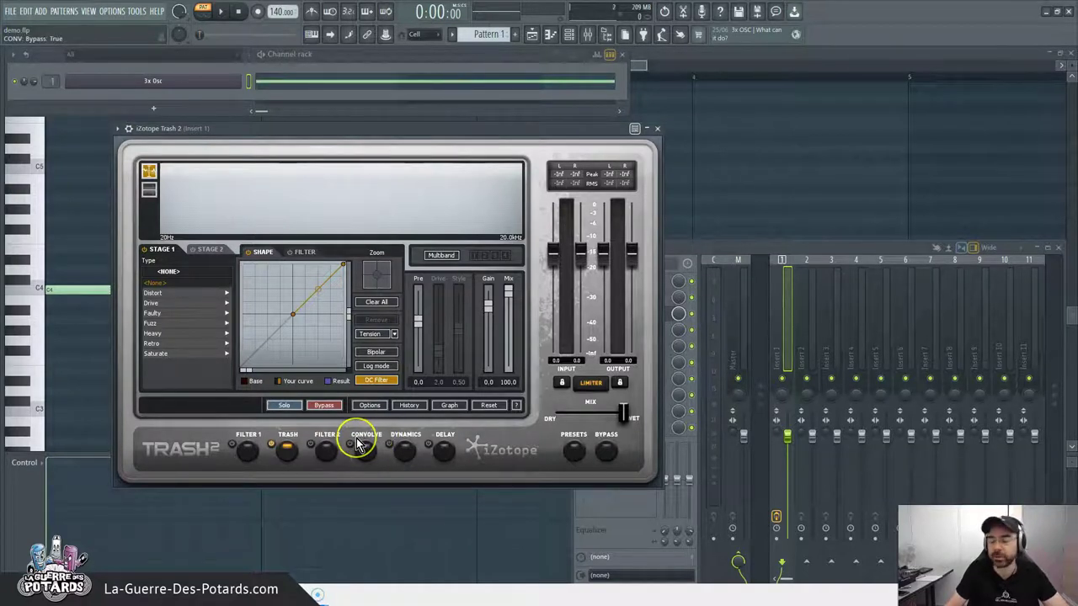
{"action": "left_click", "coordinate": [355, 438]}
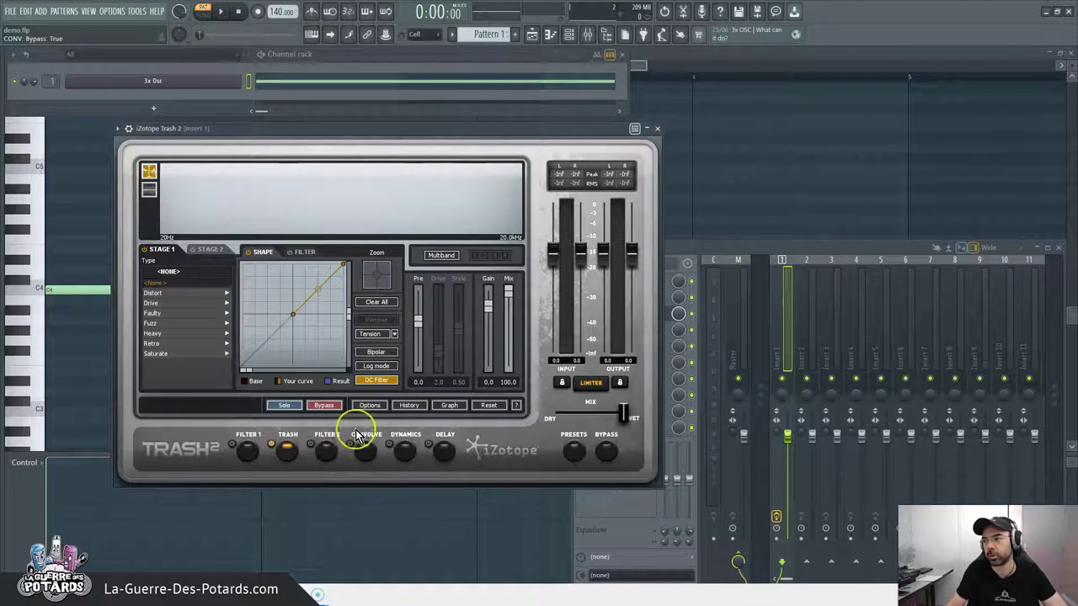
{"action": "left_click", "coordinate": [398, 443]}
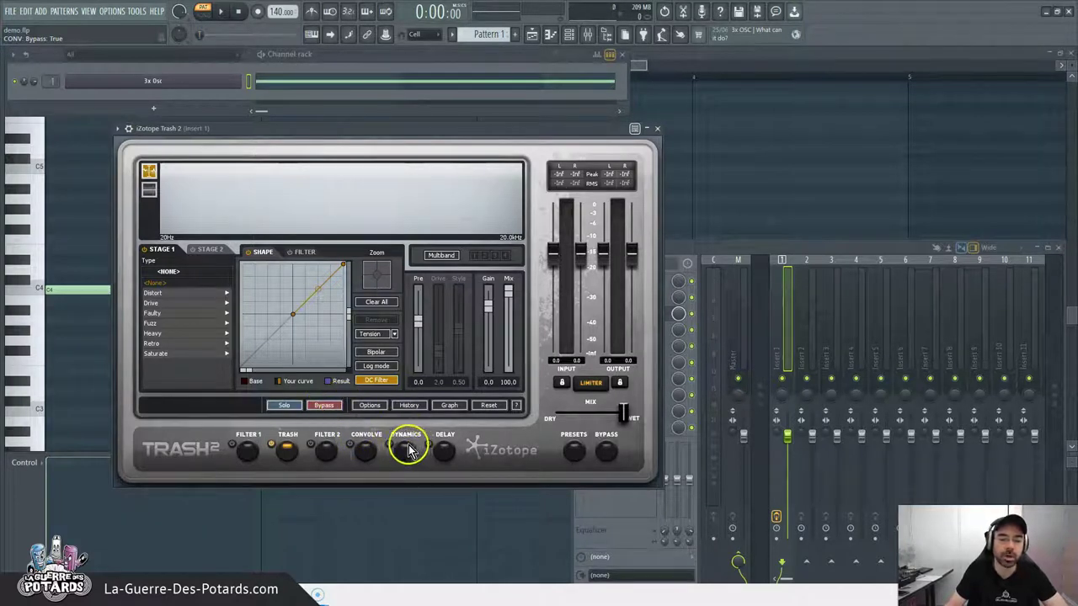
{"action": "left_click", "coordinate": [447, 444]}
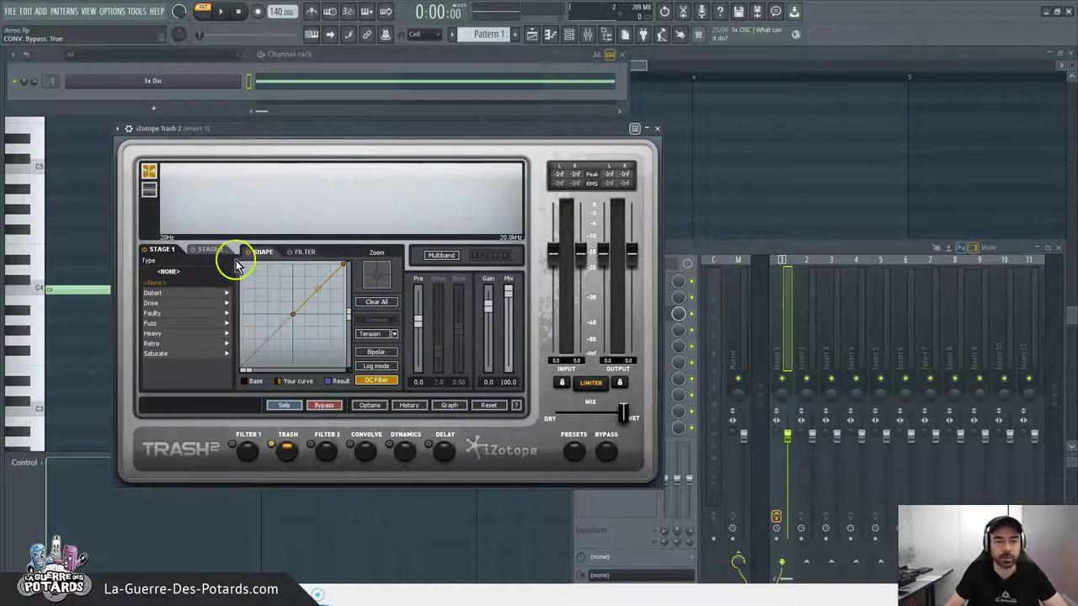
- Set the Trash module's Stage 1 distortion type to Clip Control from the Distort category
{"action": "left_click", "coordinate": [172, 293]}
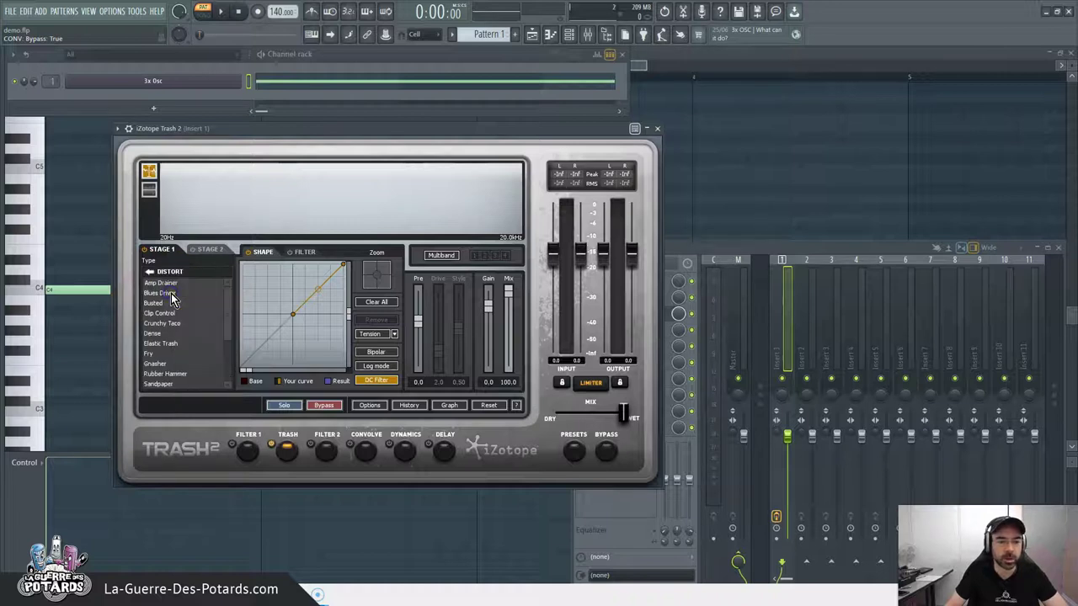
{"action": "left_click", "coordinate": [160, 312]}
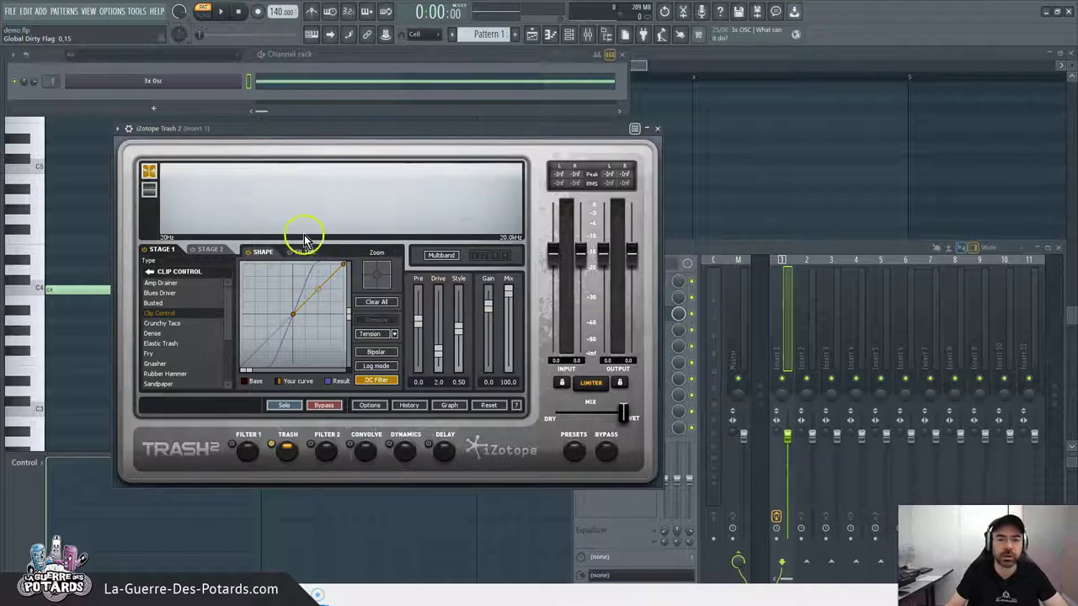
{"action": "mouse_move", "coordinate": [562, 132]}
{"action": "left_mouse_down"}
{"action": "mouse_move", "coordinate": [561, 149]}
{"action": "mouse_move", "coordinate": [565, 128]}
{"action": "left_mouse_up"}
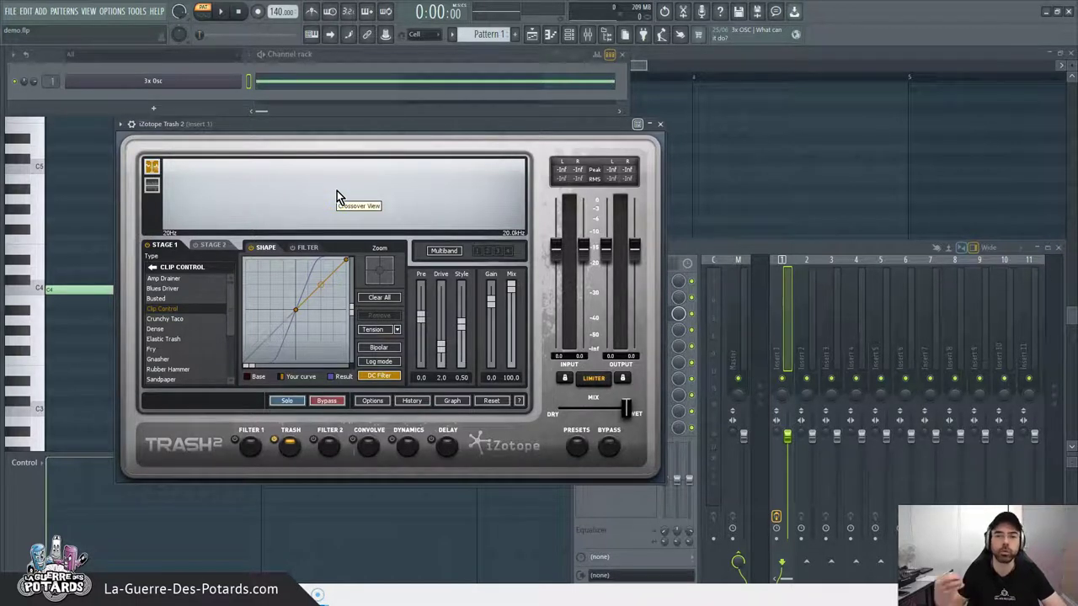
- Play the pattern and compare the sound with Trash 2 bypassed and active, ending with the effect active
{"action": "left_click_drag", "start_coordinate": [511, 122], "coordinate": [469, 148]}
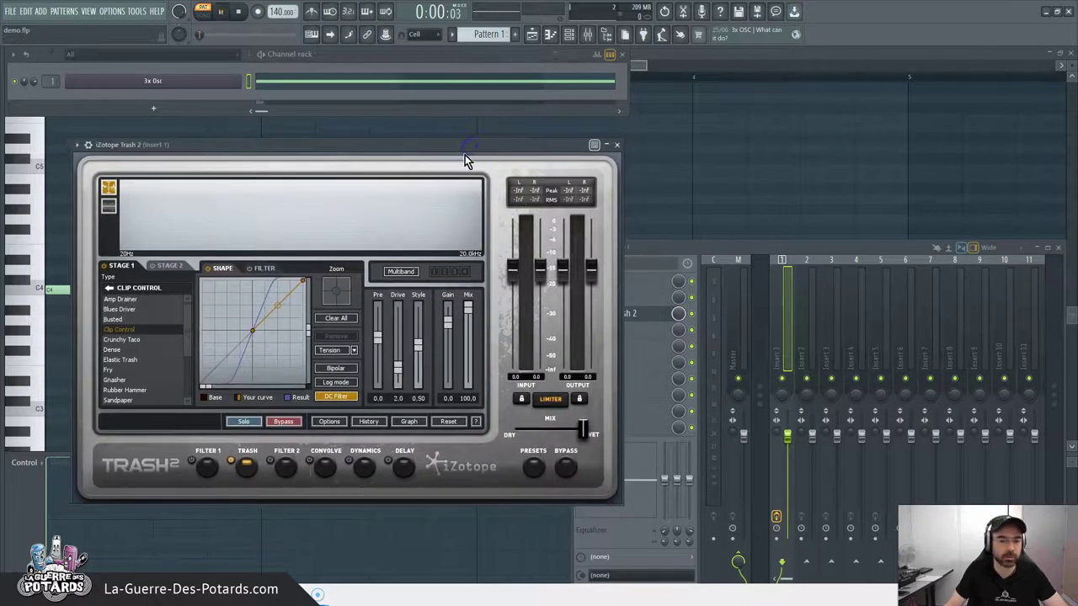
{"action": "key", "text": "space"}
{"action": "left_click", "coordinate": [566, 468]}
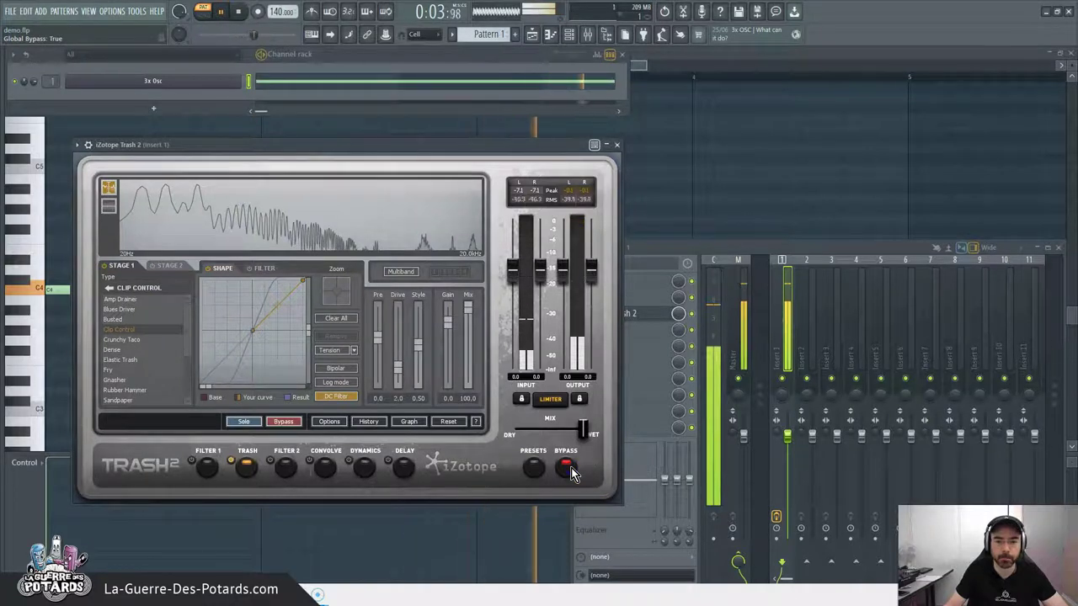
{"action": "left_click", "coordinate": [568, 469]}
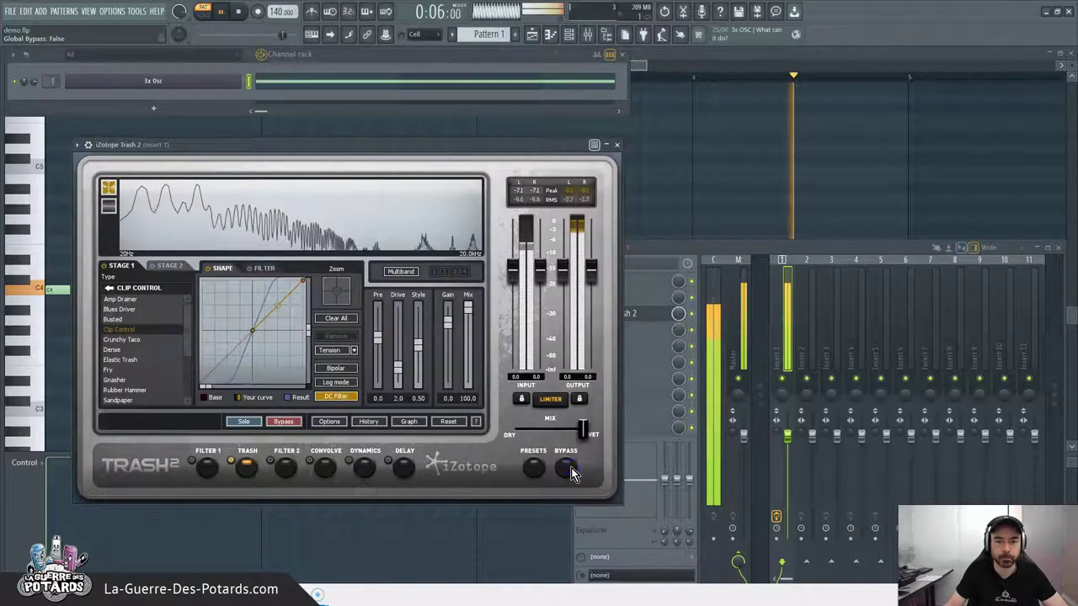
{"action": "key", "text": "space"}
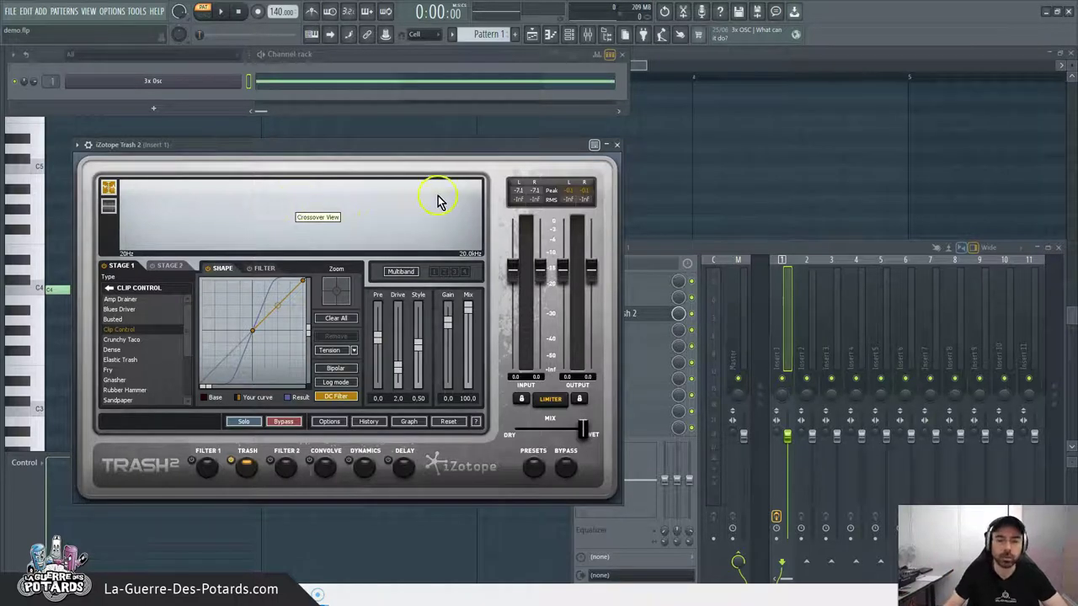
- Enable multiband processing in the Trash module and move the first crossover to about 372 Hz
{"action": "left_click", "coordinate": [402, 271]}
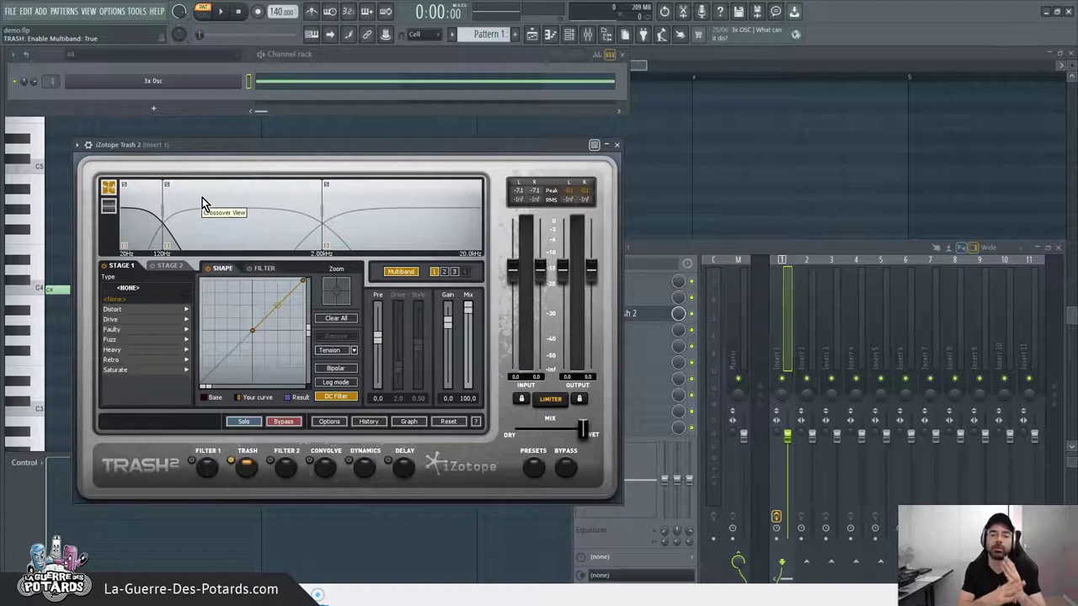
{"action": "left_click", "coordinate": [162, 252]}
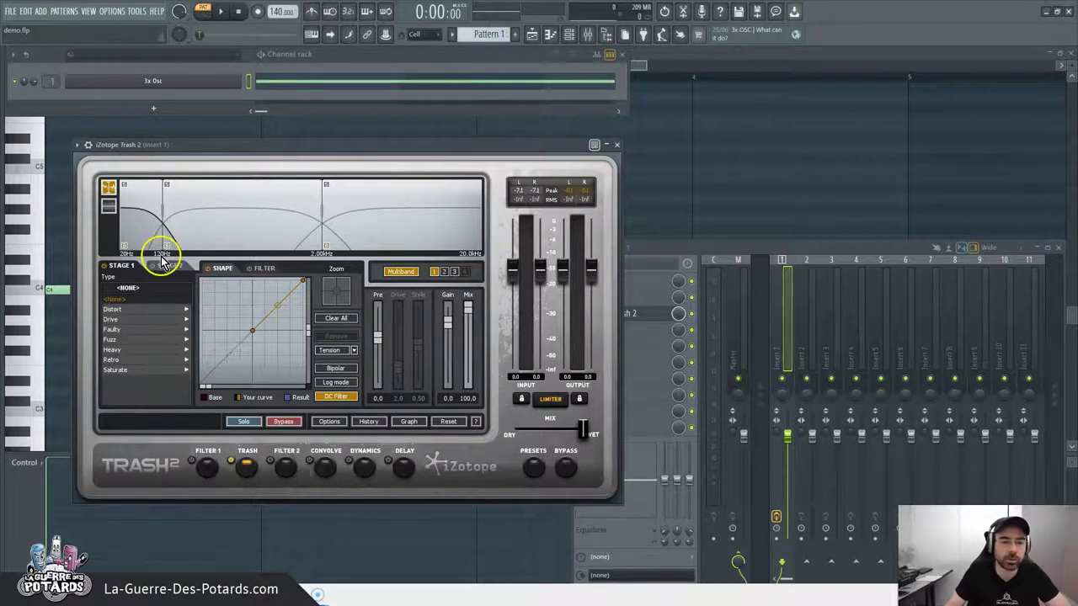
{"action": "left_click", "coordinate": [161, 187]}
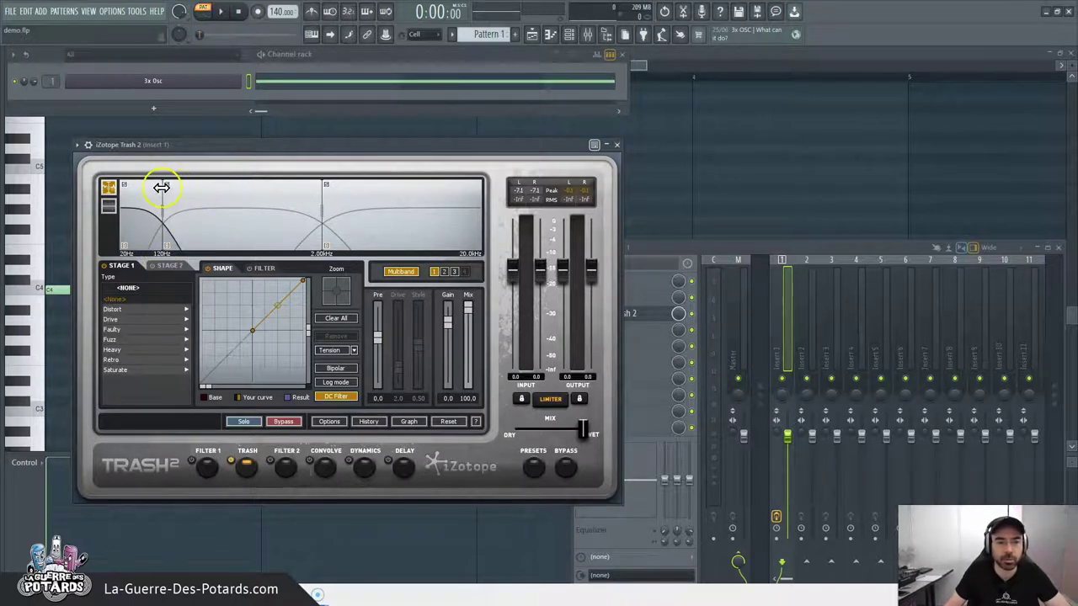
{"action": "left_click_drag", "start_coordinate": [162, 187], "coordinate": [215, 187]}
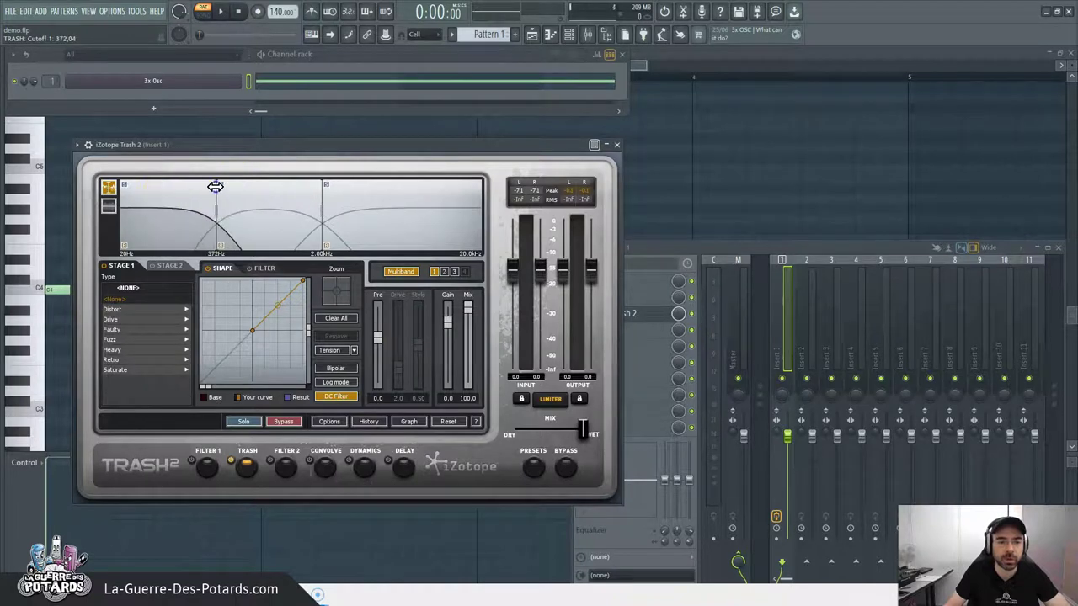
{"action": "left_click", "coordinate": [217, 253]}
{"action": "left_click", "coordinate": [164, 219]}
{"action": "left_click_drag", "start_coordinate": [164, 219], "coordinate": [185, 209]}
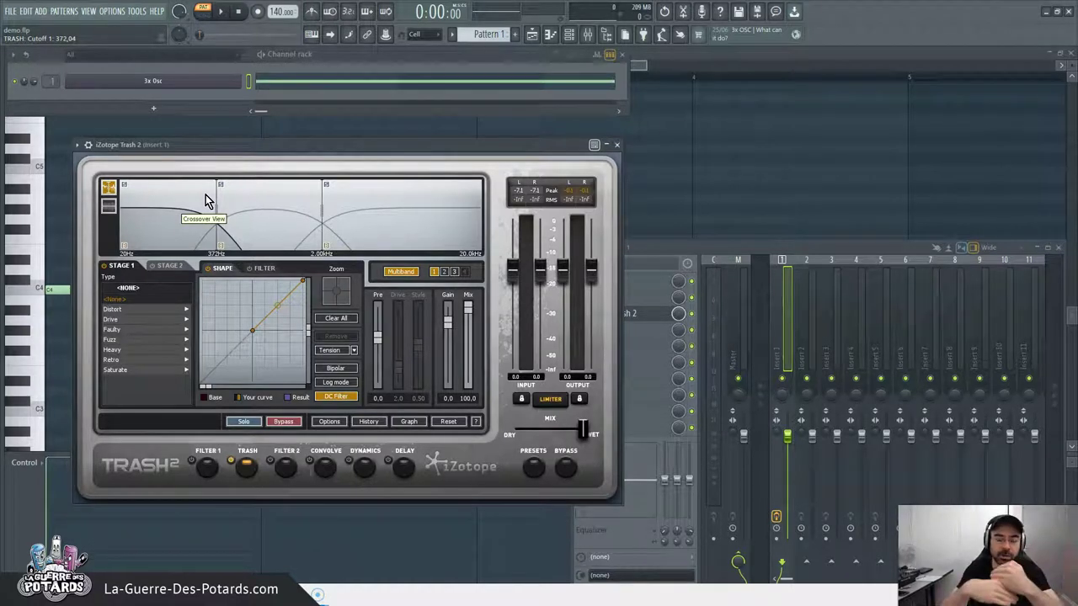
- Move the second crossover to about 5.17 kHz and view the settings of bands 2 and 3
{"action": "left_click_drag", "start_coordinate": [320, 183], "coordinate": [390, 189]}
{"action": "left_click_drag", "start_coordinate": [390, 188], "coordinate": [387, 187]}
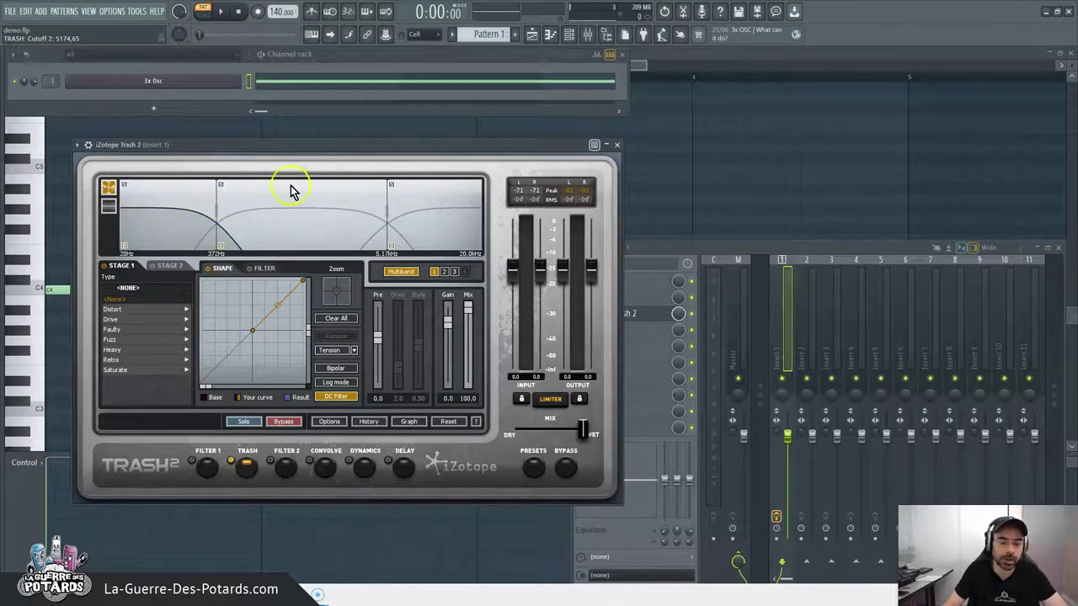
{"action": "left_click", "coordinate": [444, 272]}
{"action": "left_click", "coordinate": [454, 272]}
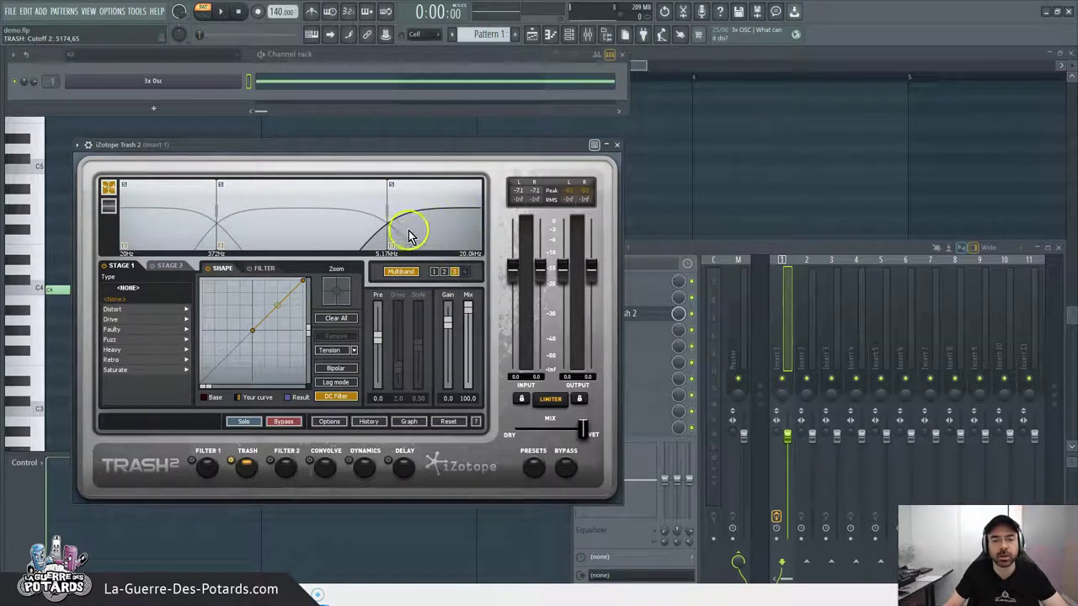
- Apply the Clip Control distortion from the Distort category to band 1 and play the pattern to hear it
{"action": "left_click", "coordinate": [434, 272]}
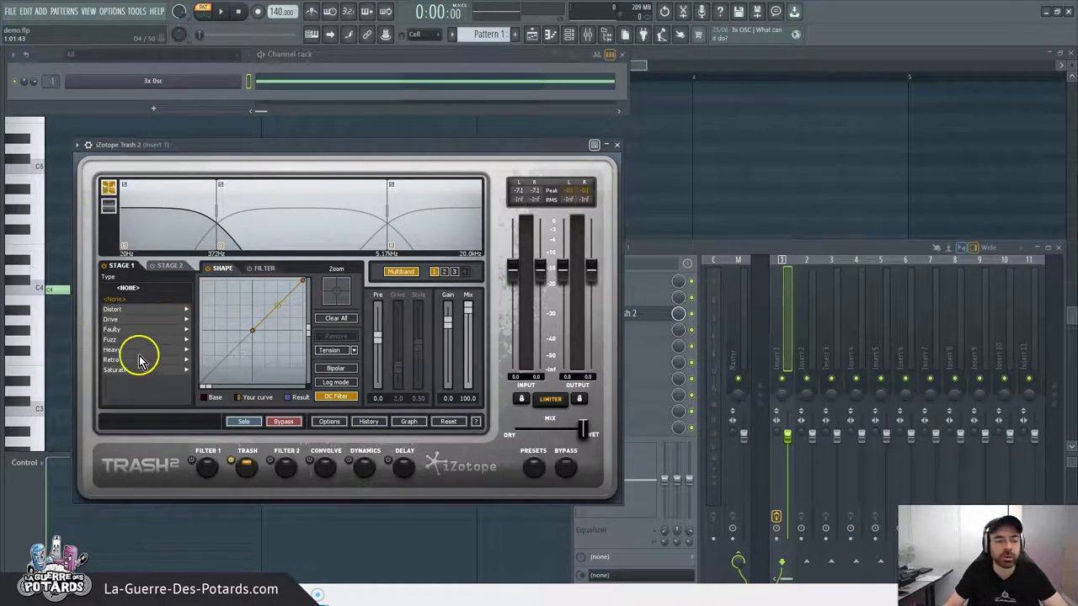
{"action": "left_click", "coordinate": [140, 318]}
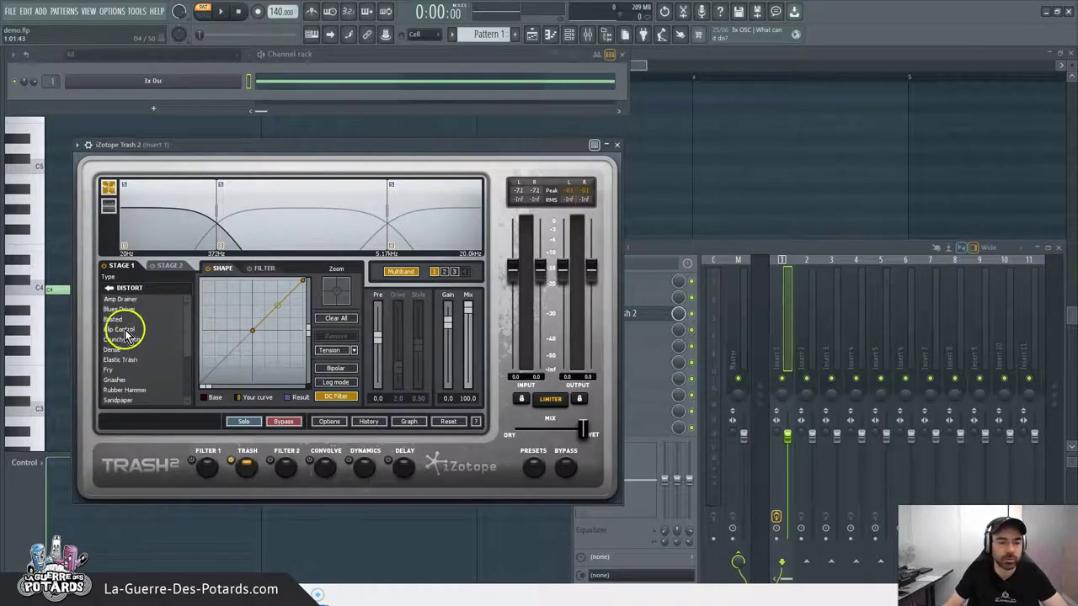
{"action": "left_click", "coordinate": [122, 329]}
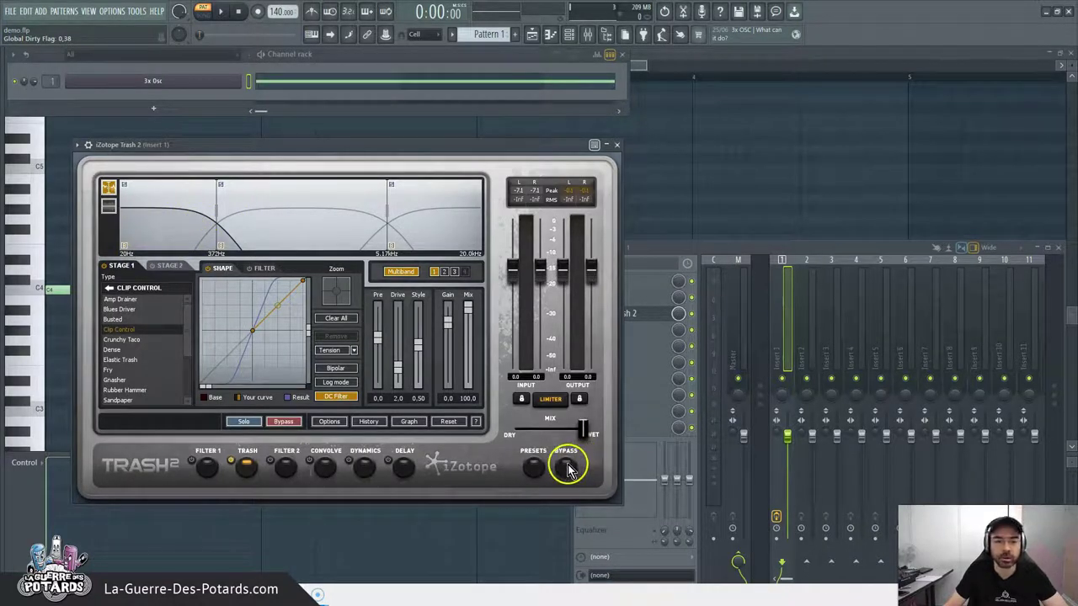
{"action": "key", "text": "space"}
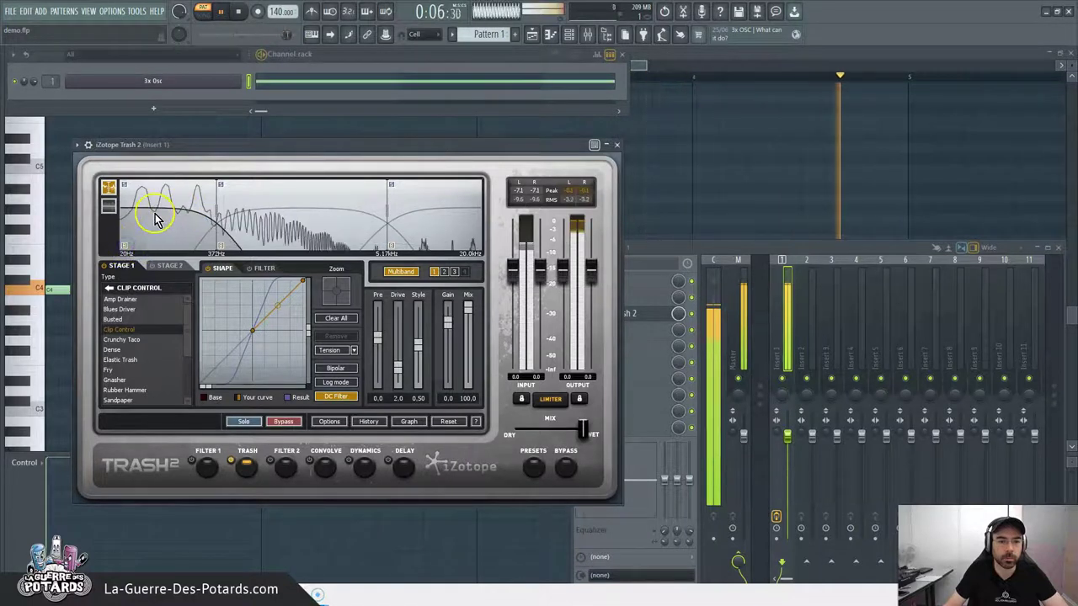
{"action": "key", "text": "space"}
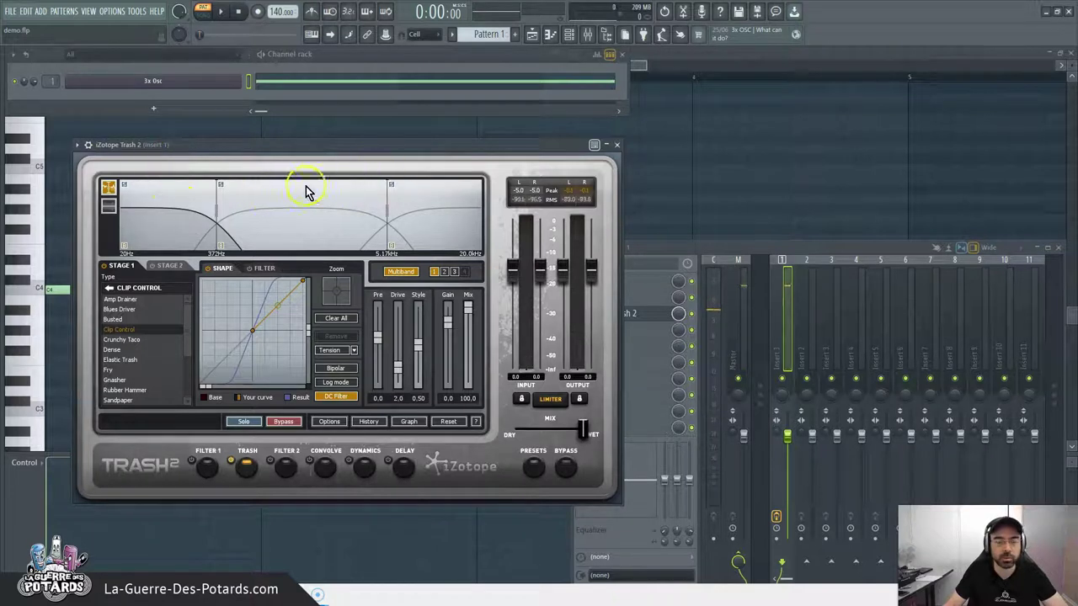
- Apply the Faulty Transistor distortion from the Faulty category to band 2
{"action": "left_click", "coordinate": [444, 273]}
{"action": "left_click", "coordinate": [278, 225]}
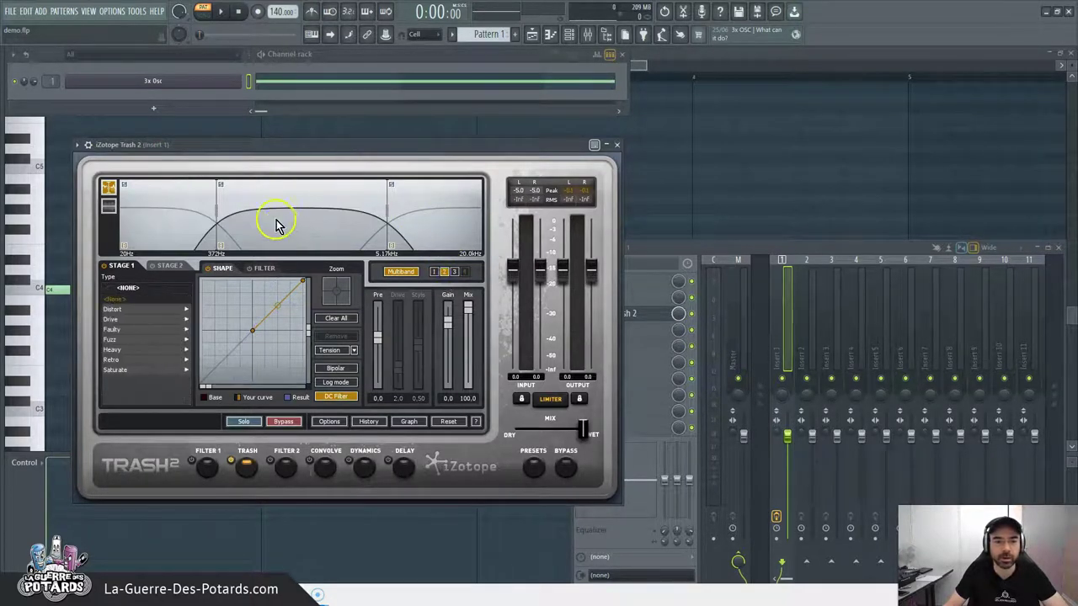
{"action": "left_click", "coordinate": [149, 329]}
{"action": "left_click", "coordinate": [126, 319]}
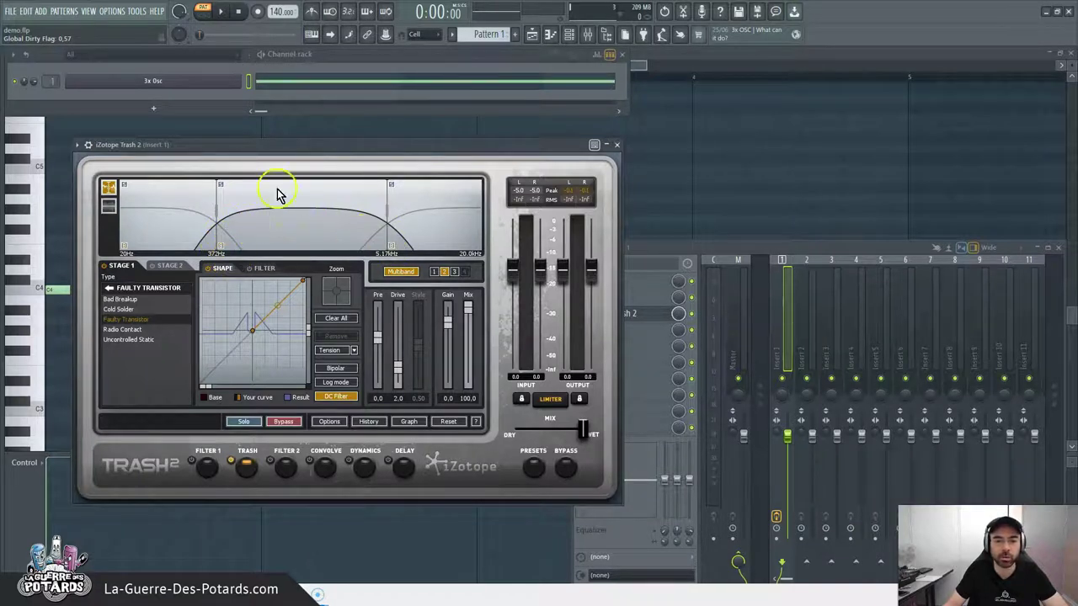
- During playback, raise and steepen band 2's shape curve, and compare the sound with the band's processing bypassed and active
{"action": "key", "text": "space"}
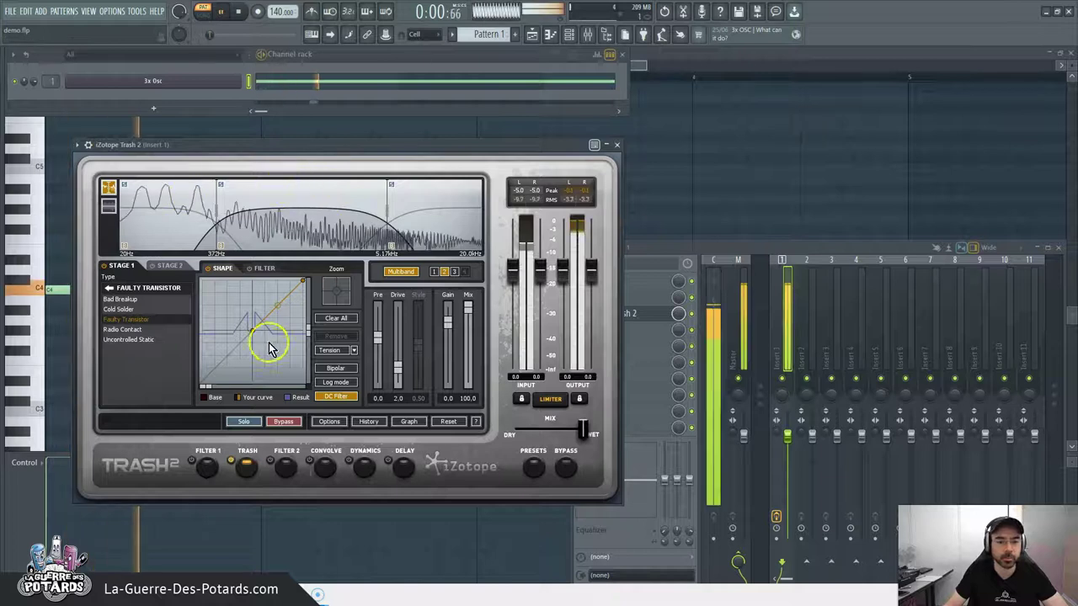
{"action": "left_click_drag", "start_coordinate": [252, 329], "coordinate": [261, 286]}
{"action": "left_click", "coordinate": [228, 248]}
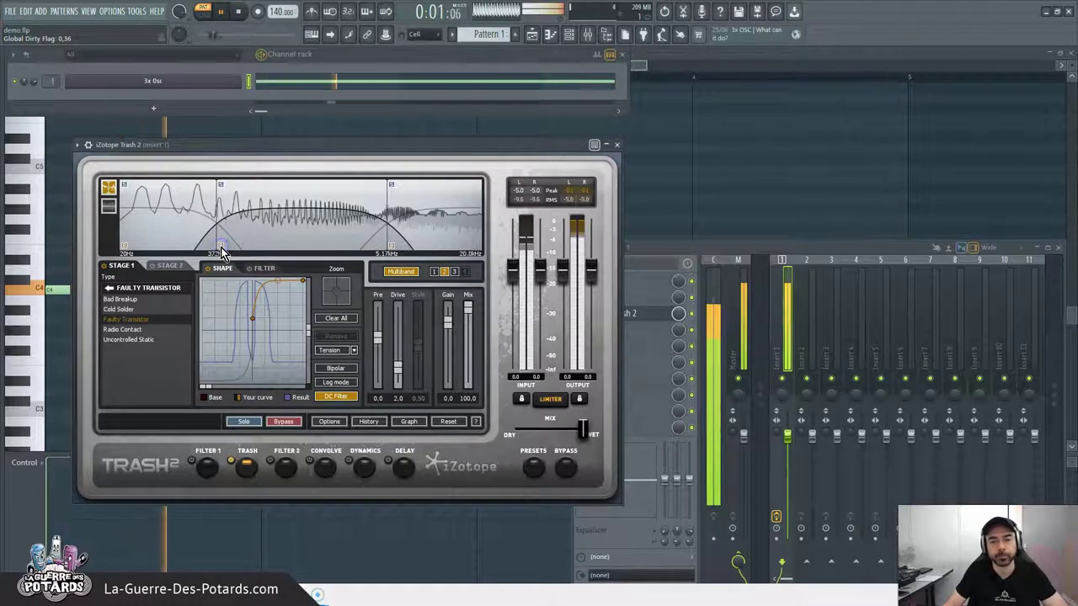
{"action": "left_click", "coordinate": [401, 225]}
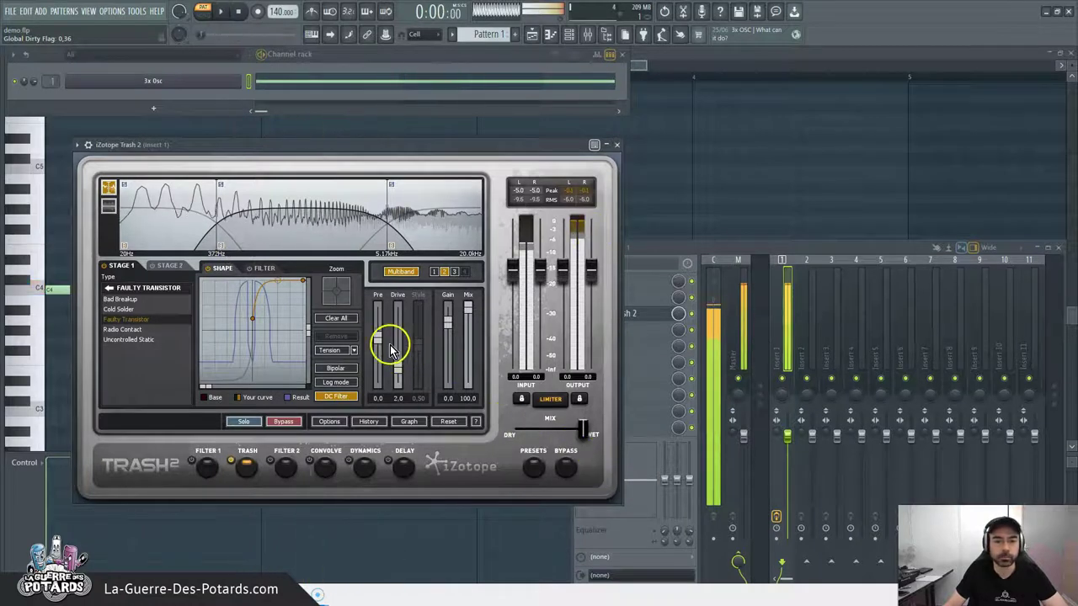
{"action": "key", "text": "space"}
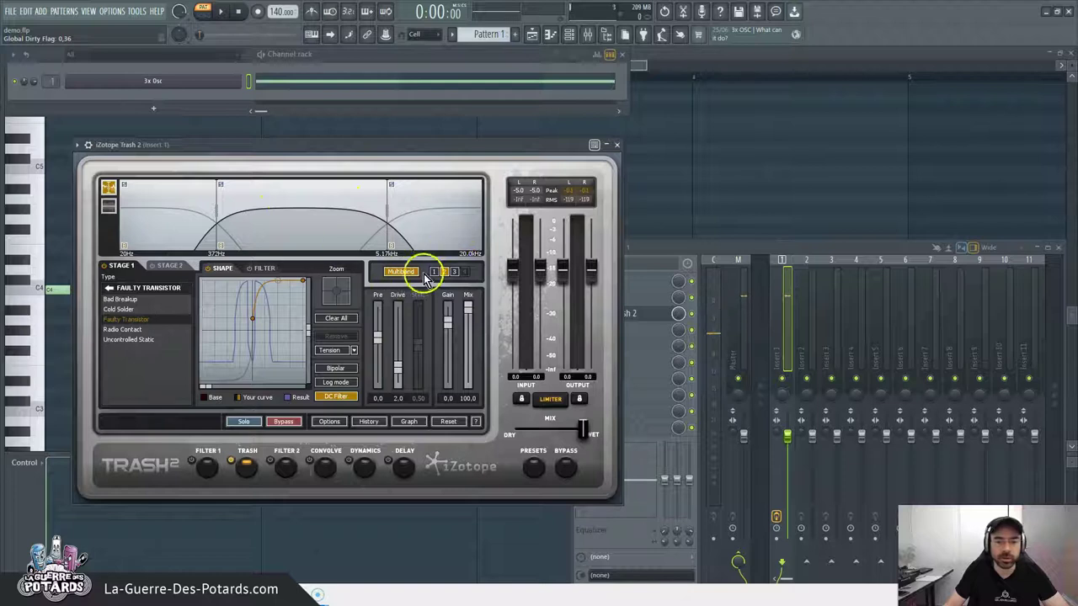
- Apply the Hot Tin Roof distortion from the Heavy category to band 3
{"action": "left_click", "coordinate": [455, 271]}
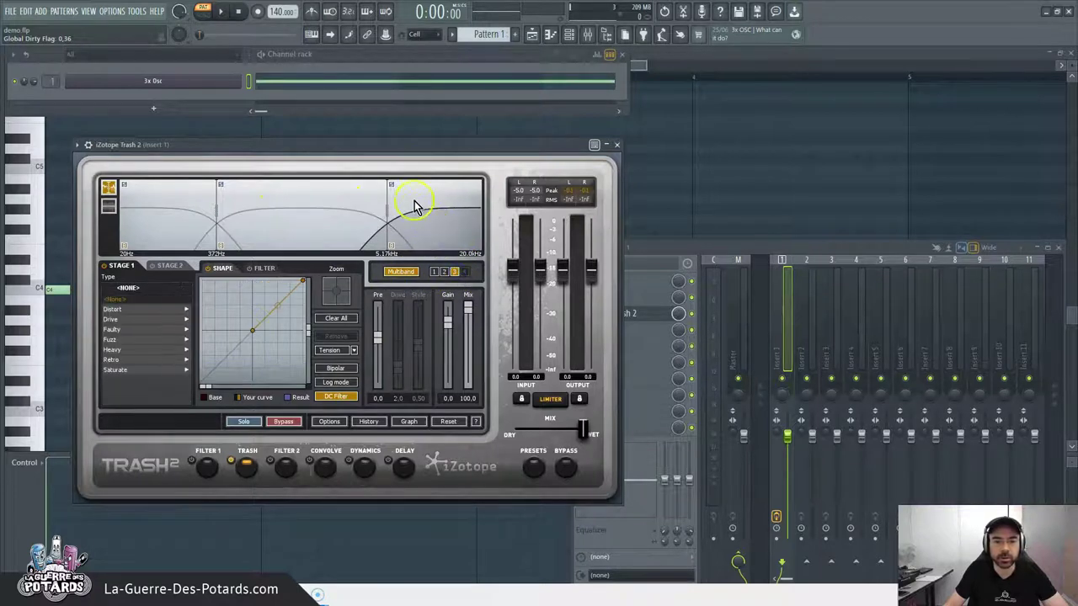
{"action": "left_click", "coordinate": [126, 350]}
{"action": "left_click", "coordinate": [122, 351]}
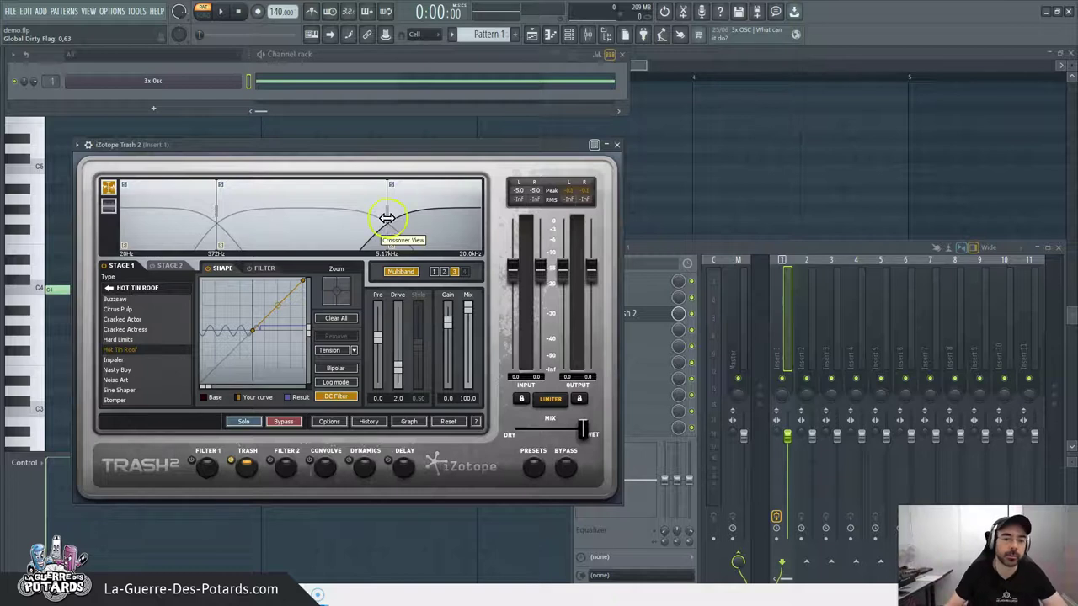
- During playback, reshape band 3's curve by lowering its center point and bowing the segment above it upward
{"action": "key", "text": "space"}
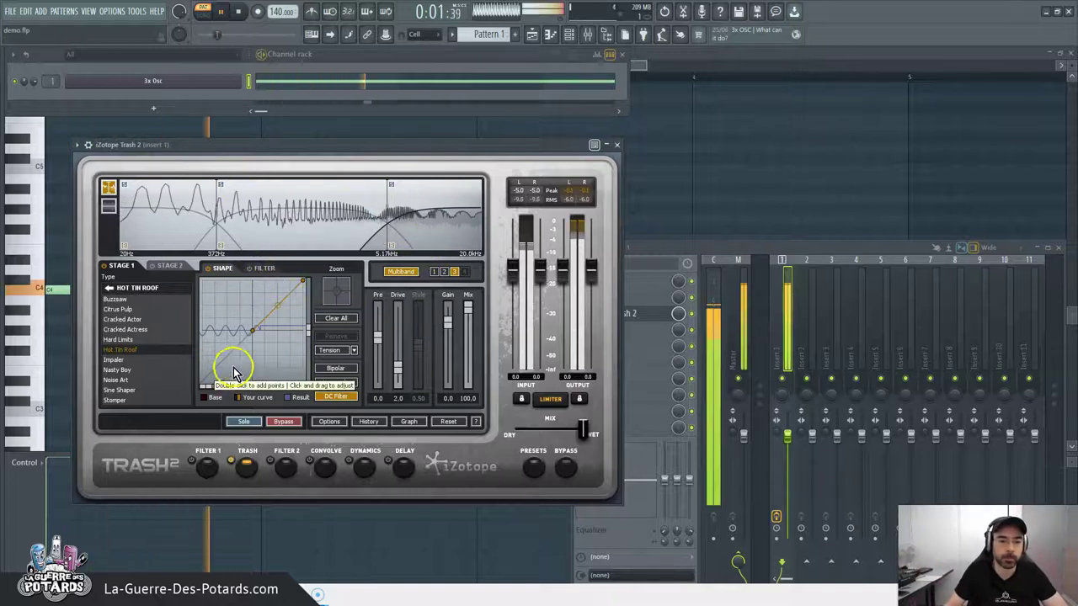
{"action": "left_click_drag", "start_coordinate": [254, 331], "coordinate": [253, 347]}
{"action": "mouse_move", "coordinate": [279, 312]}
{"action": "left_mouse_down"}
{"action": "mouse_move", "coordinate": [274, 293]}
{"action": "mouse_move", "coordinate": [277, 313]}
{"action": "mouse_move", "coordinate": [273, 294]}
{"action": "mouse_move", "coordinate": [259, 342]}
{"action": "mouse_move", "coordinate": [276, 308]}
{"action": "left_mouse_up"}
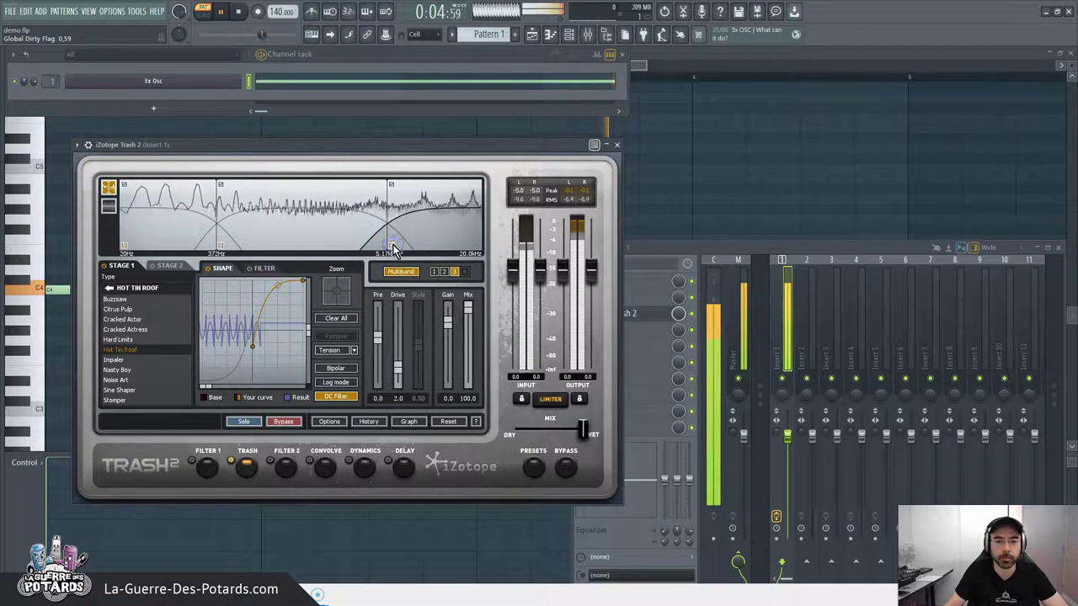
- Compare the playing sound with the individual bands bypassed and active, and stop playback with all three bands active
{"action": "left_click_drag", "start_coordinate": [390, 250], "coordinate": [127, 246]}
{"action": "left_click", "coordinate": [216, 242]}
{"action": "left_click", "coordinate": [390, 243]}
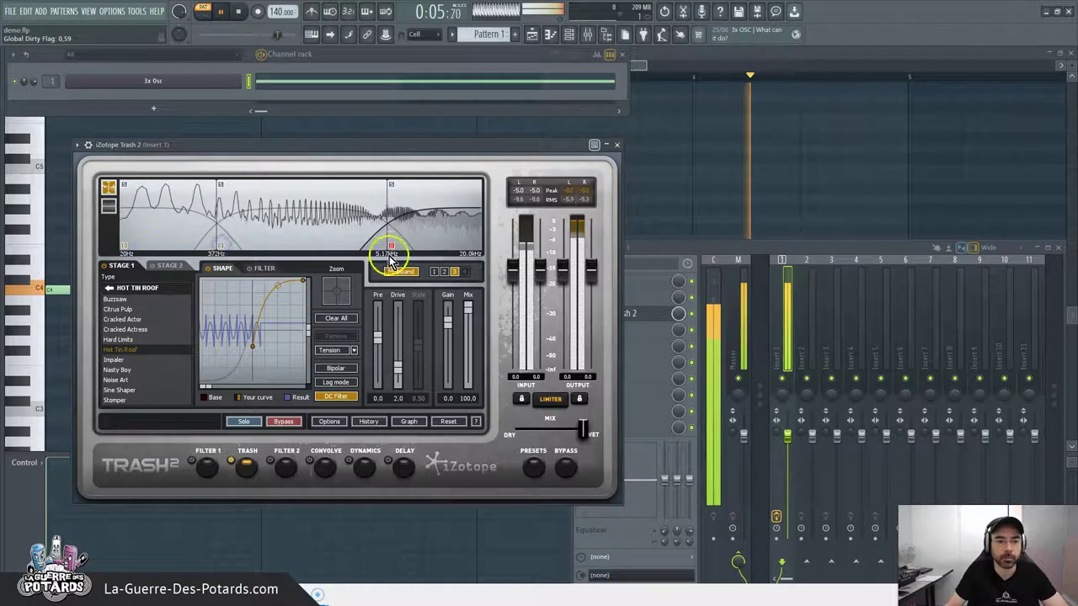
{"action": "key", "text": "space"}
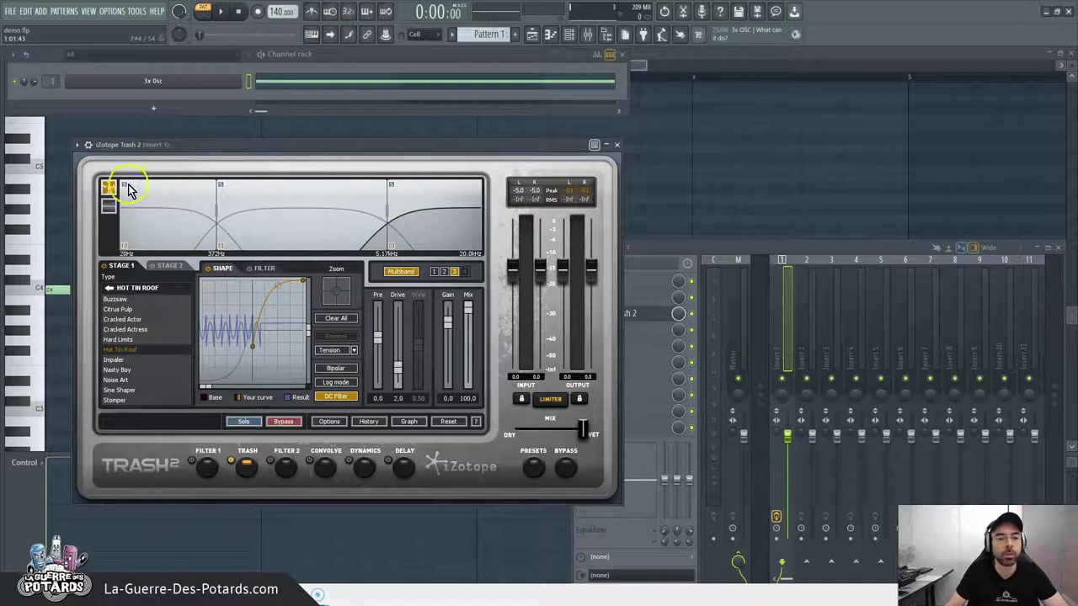
- Lower the second crossover to about 3.73 kHz and raise the first crossover to about 575 Hz, with band 2 displayed
{"action": "left_click_drag", "start_coordinate": [472, 160], "coordinate": [512, 115]}
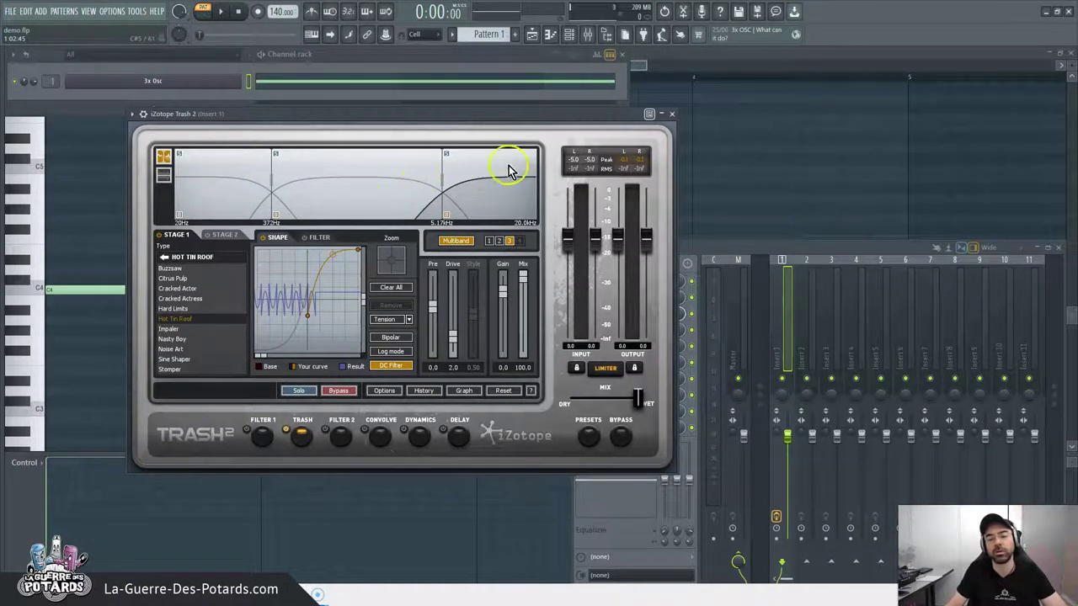
{"action": "mouse_move", "coordinate": [488, 112]}
{"action": "left_mouse_down"}
{"action": "mouse_move", "coordinate": [471, 118]}
{"action": "mouse_move", "coordinate": [494, 132]}
{"action": "left_mouse_up"}
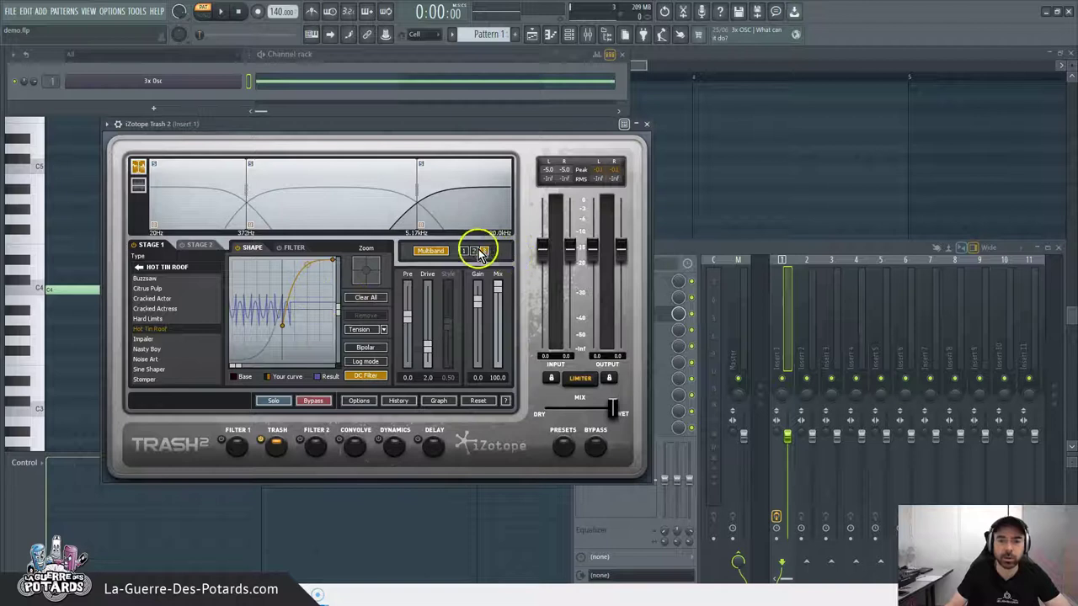
{"action": "left_click_drag", "start_coordinate": [416, 169], "coordinate": [395, 175]}
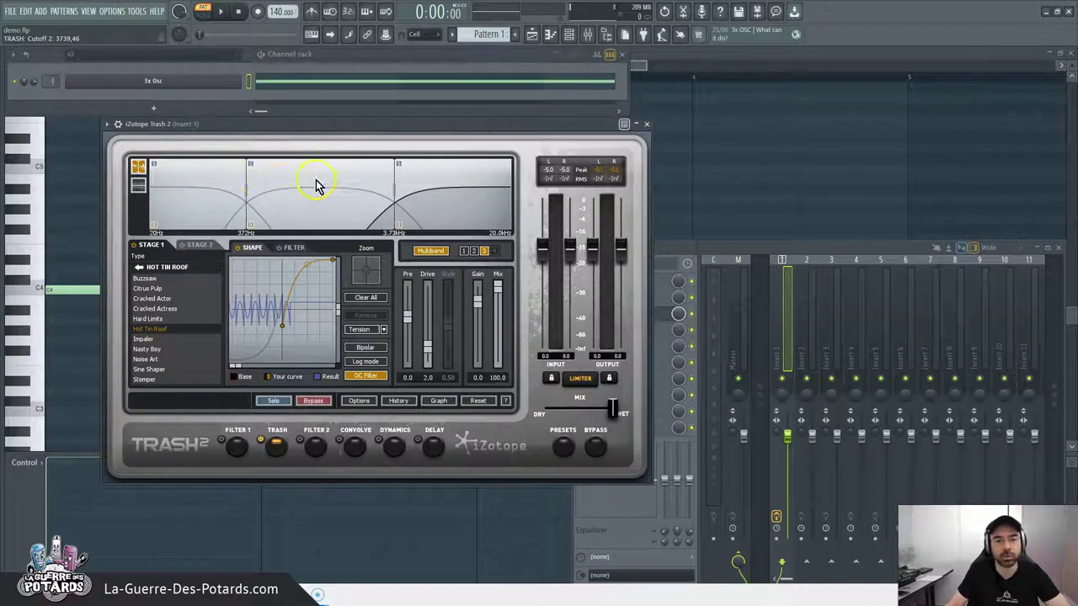
{"action": "left_click", "coordinate": [474, 251]}
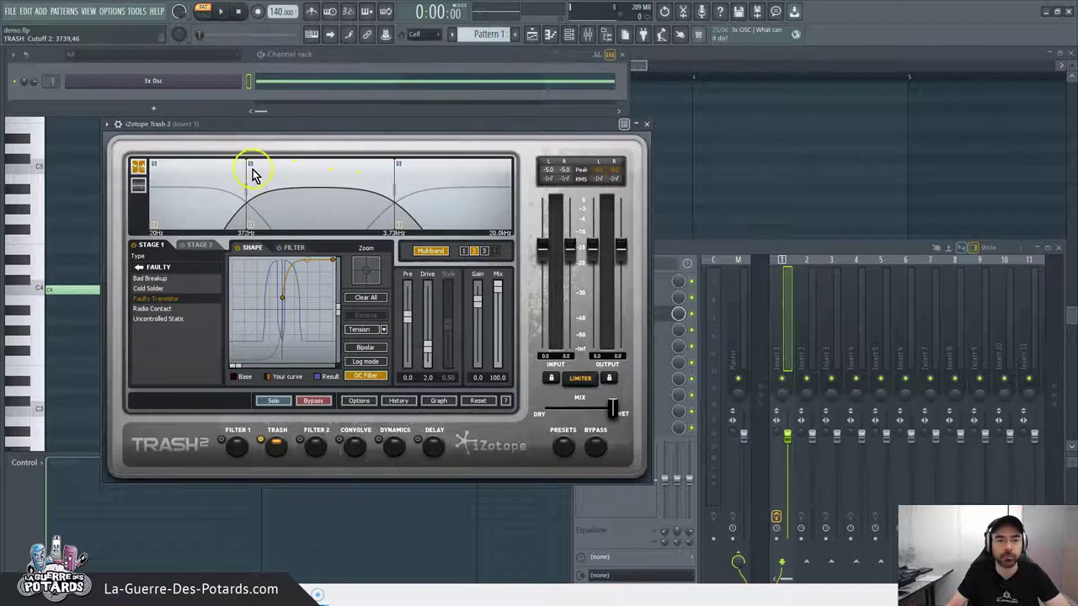
{"action": "left_click_drag", "start_coordinate": [241, 171], "coordinate": [277, 202]}
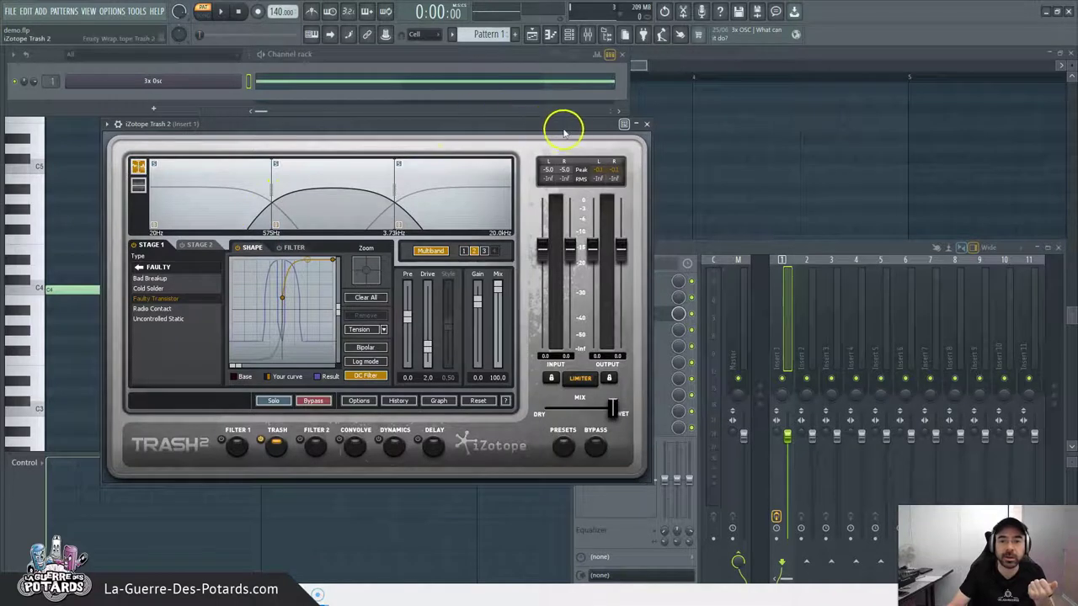
{"action": "mouse_move", "coordinate": [568, 122]}
{"action": "left_mouse_down"}
{"action": "mouse_move", "coordinate": [551, 150]}
{"action": "mouse_move", "coordinate": [563, 128]}
{"action": "mouse_move", "coordinate": [570, 134]}
{"action": "left_mouse_up"}
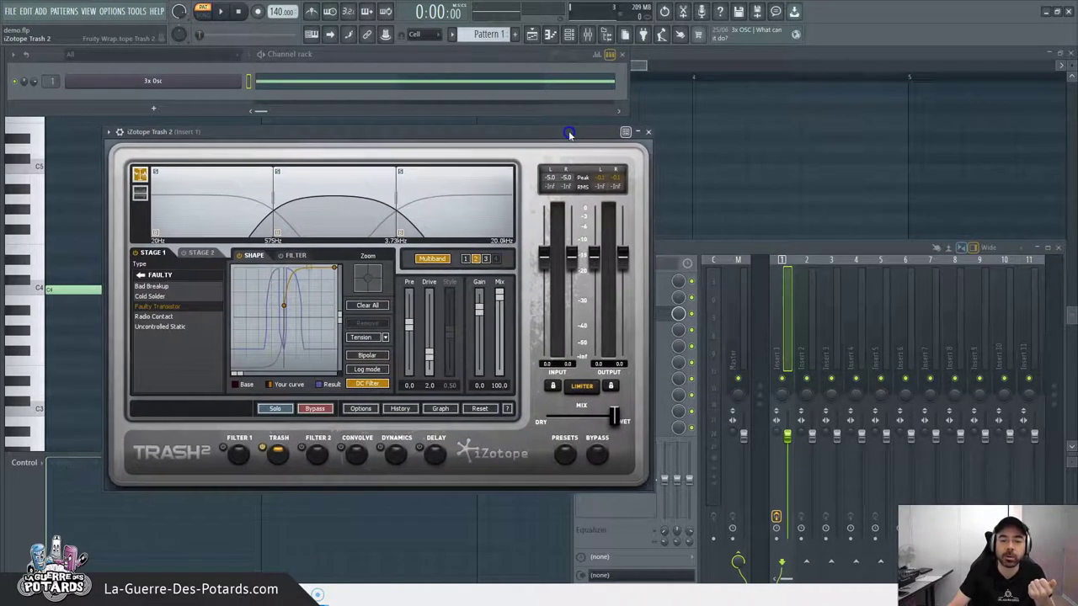